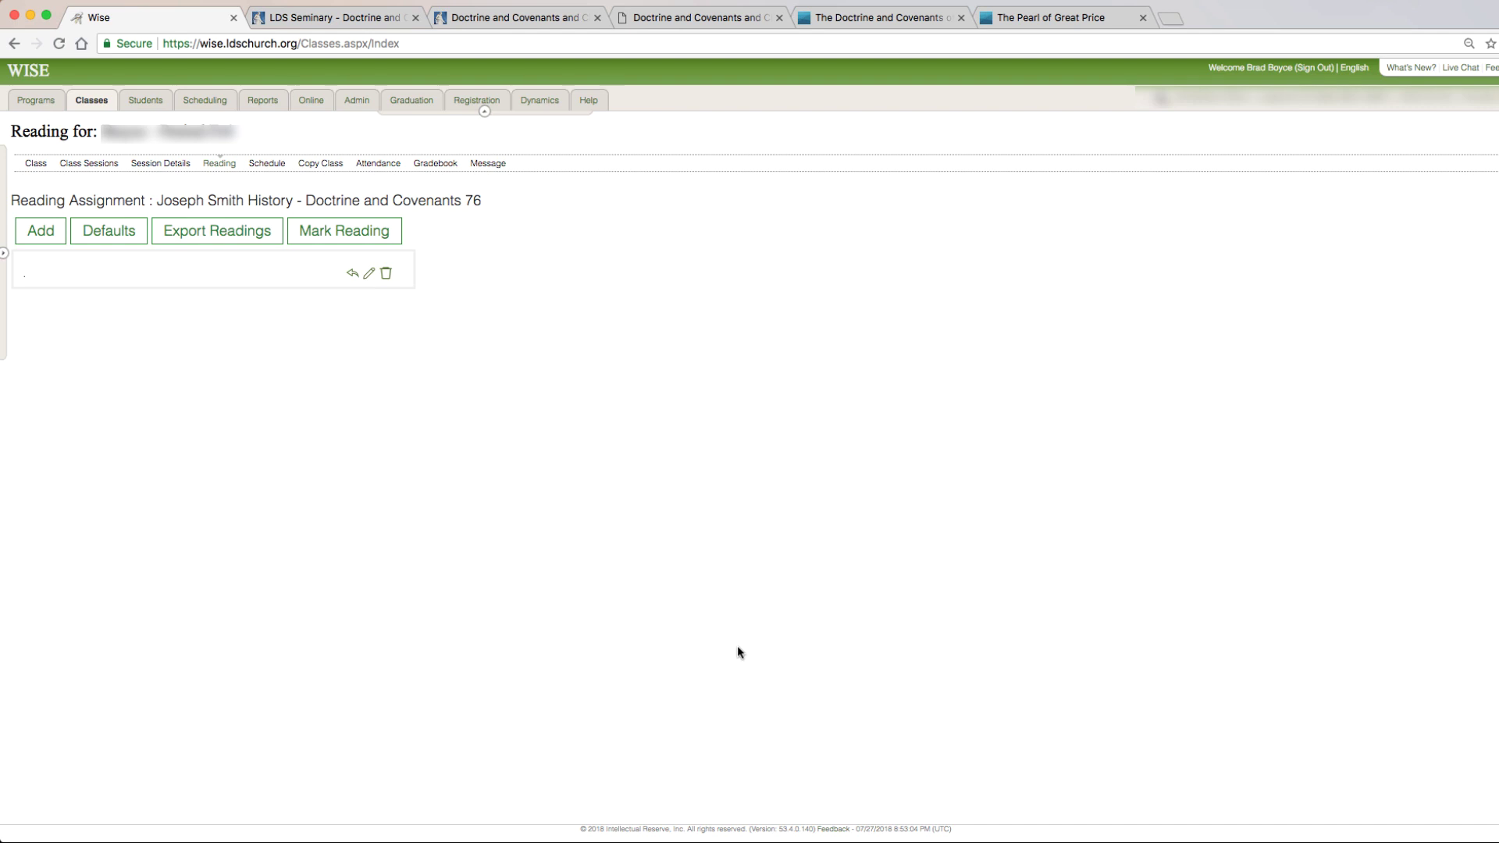
Step: Look over the home-study seminary study guide and its reading chart, and show the manual's download options
key(ctrl+Tab)
scroll(819, 291, up, 3)
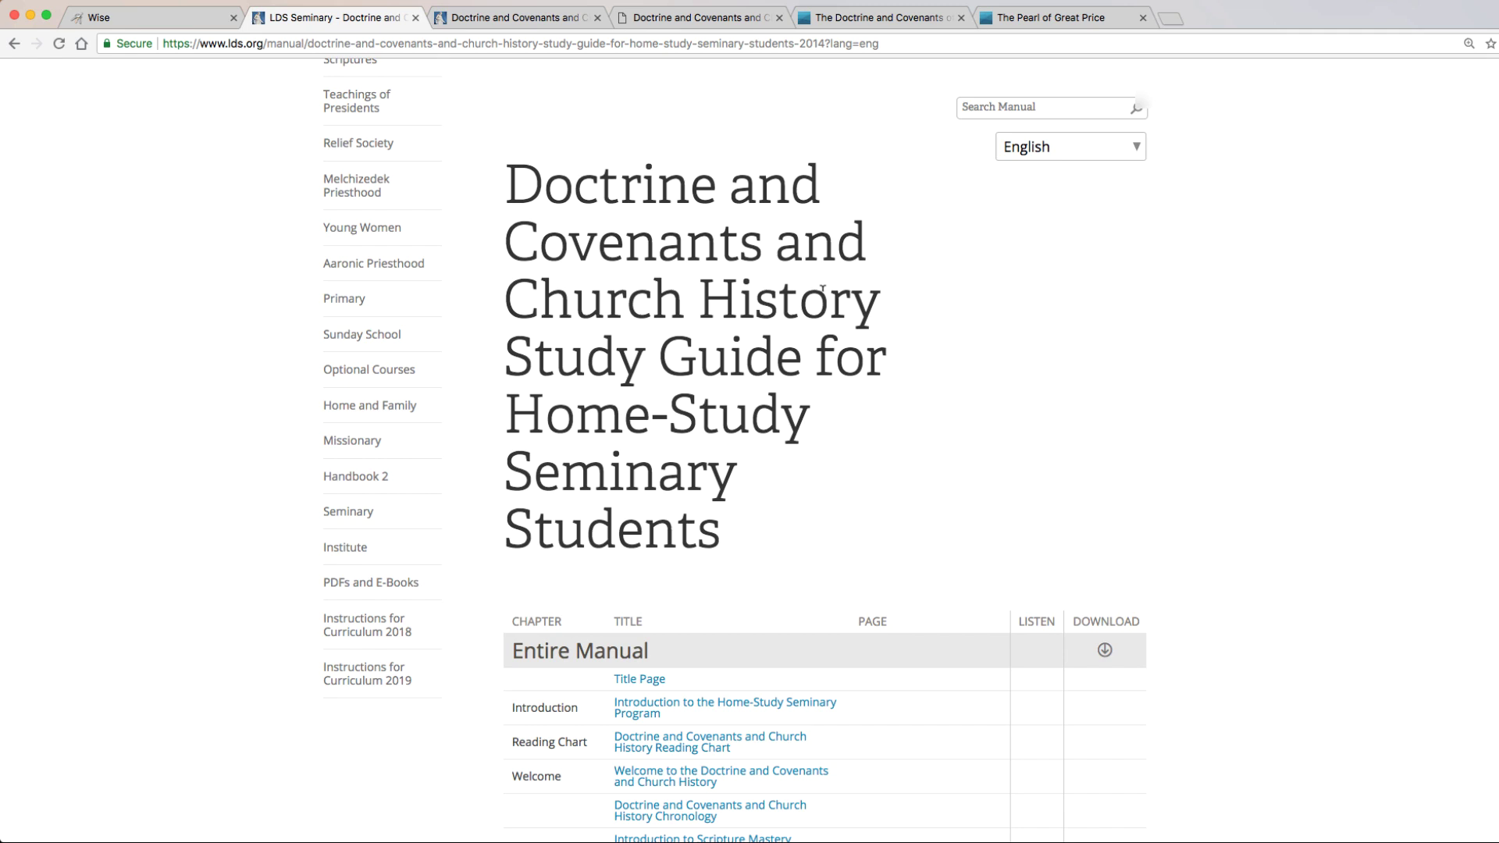
scroll(822, 291, down, 3)
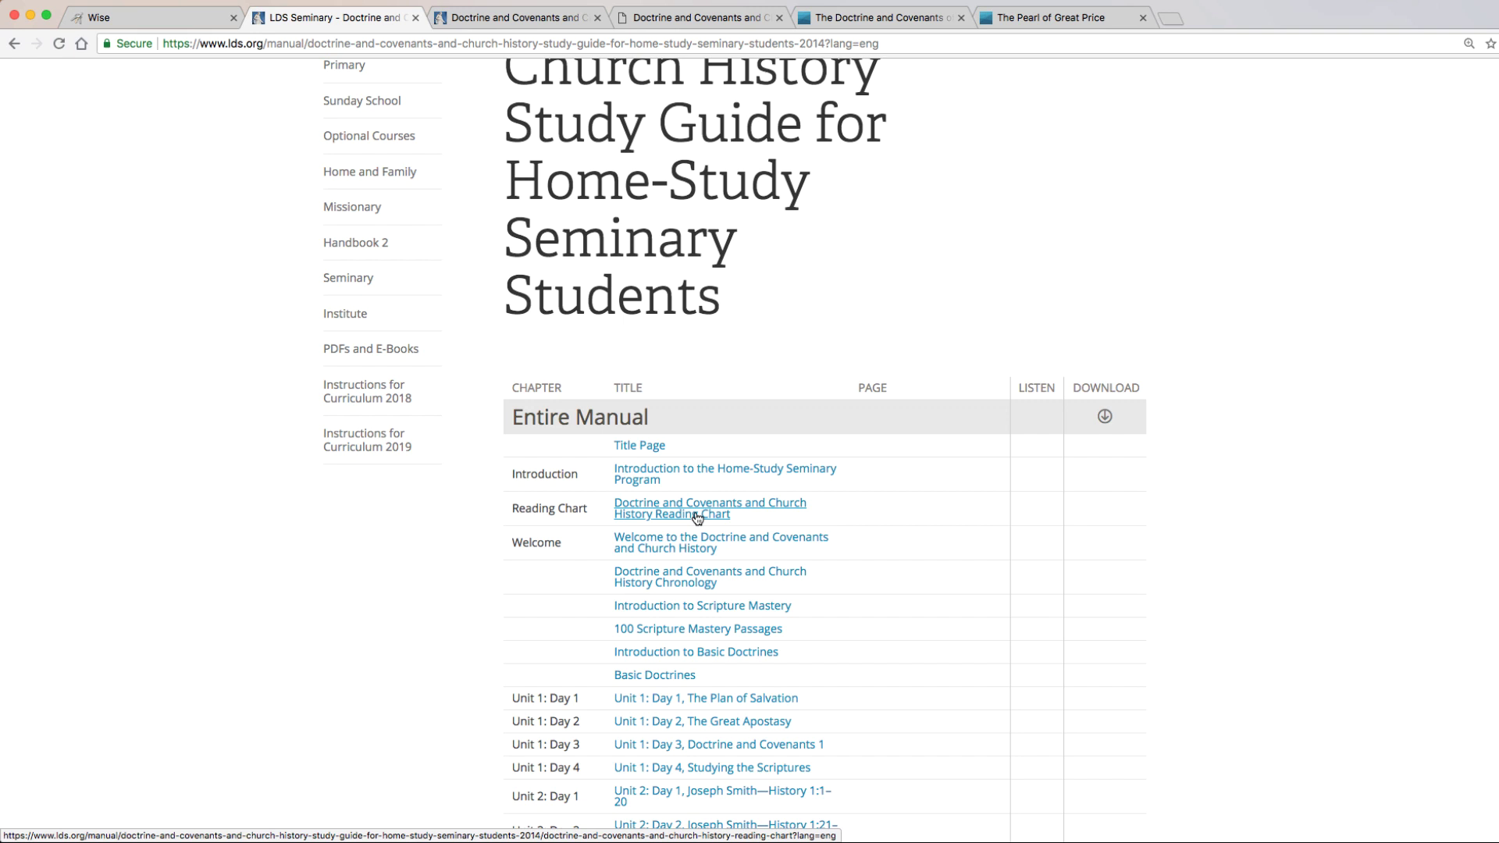
click(579, 21)
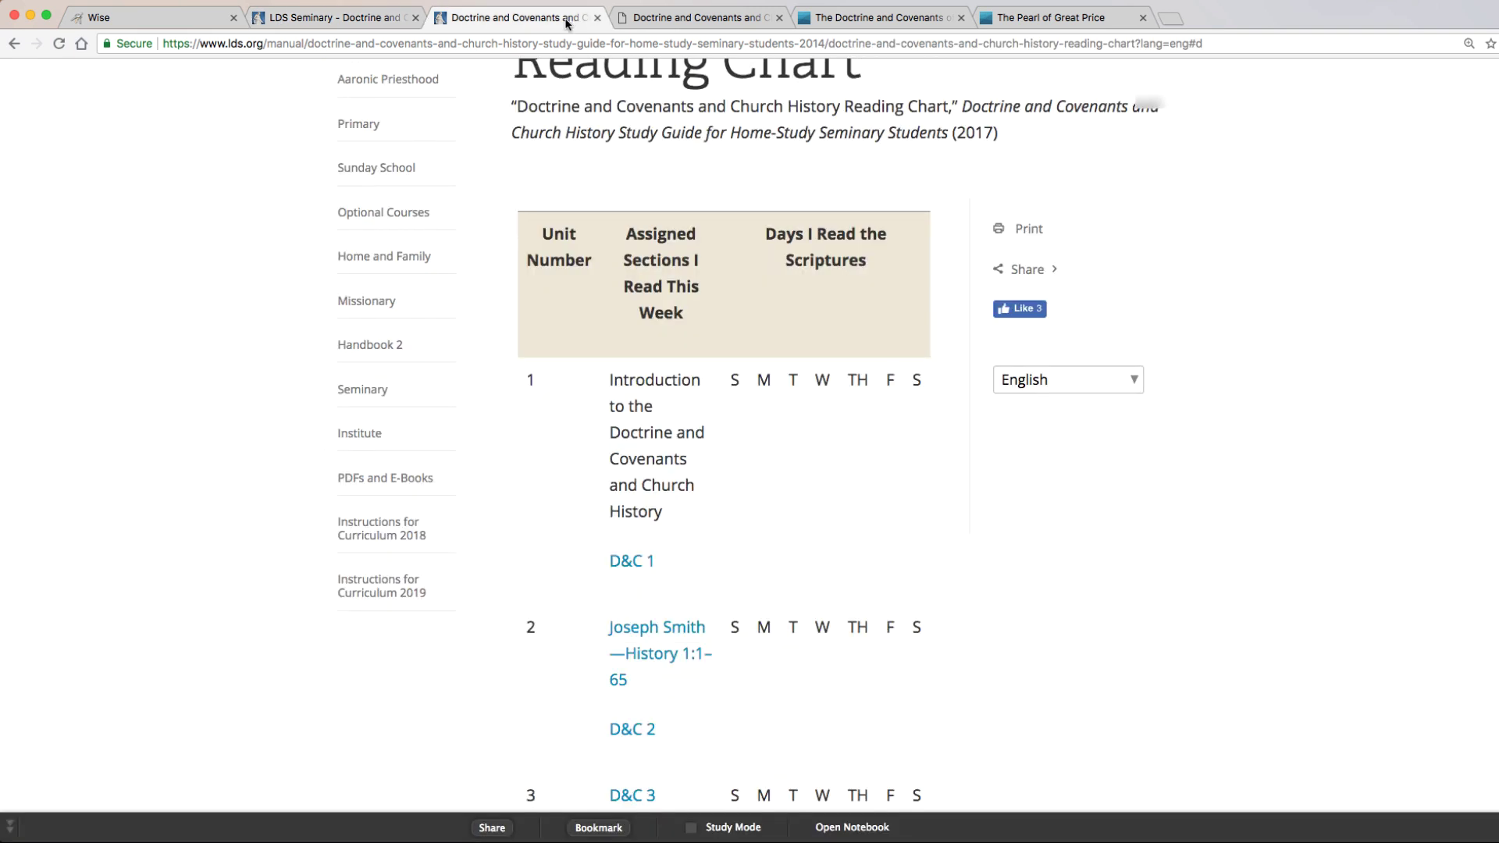
scroll(885, 525, up, 4)
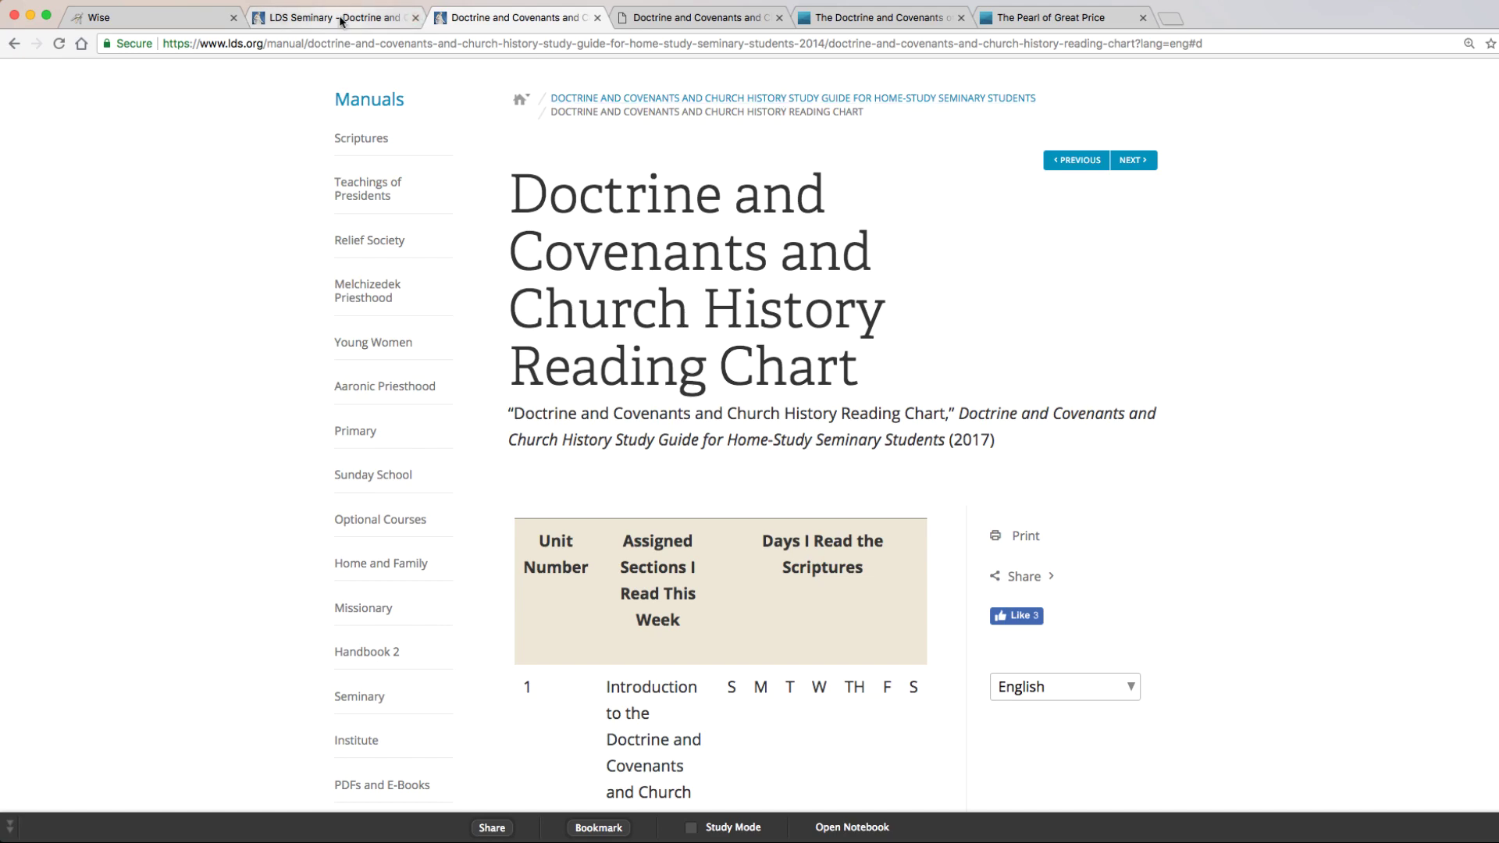
click(388, 17)
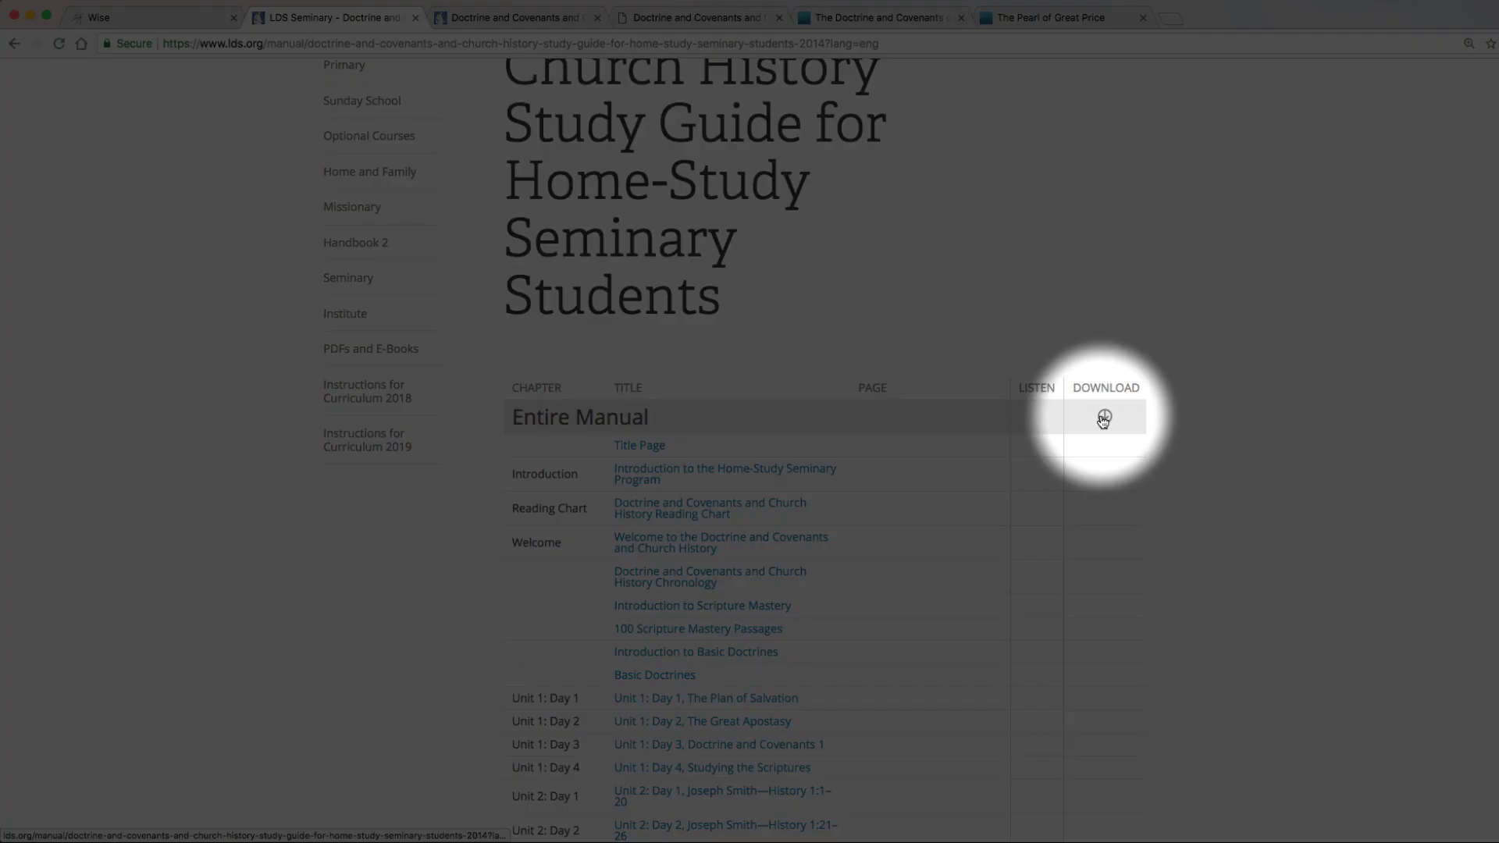
click(1105, 417)
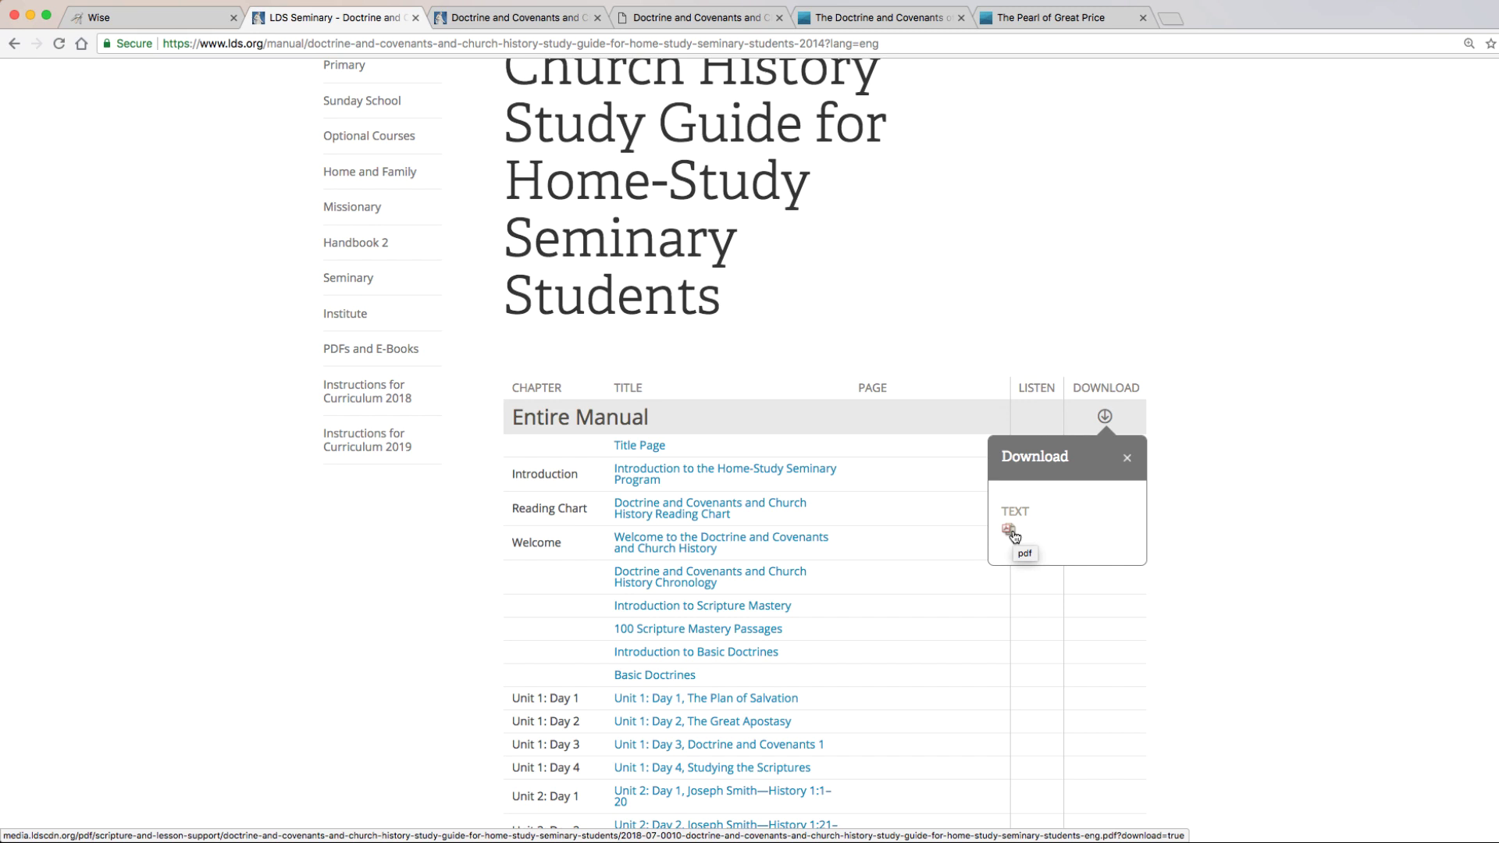
Step: Review the downloaded PDF reading chart and the Doctrine and Covenants and Pearl of Great Price pages
click(707, 18)
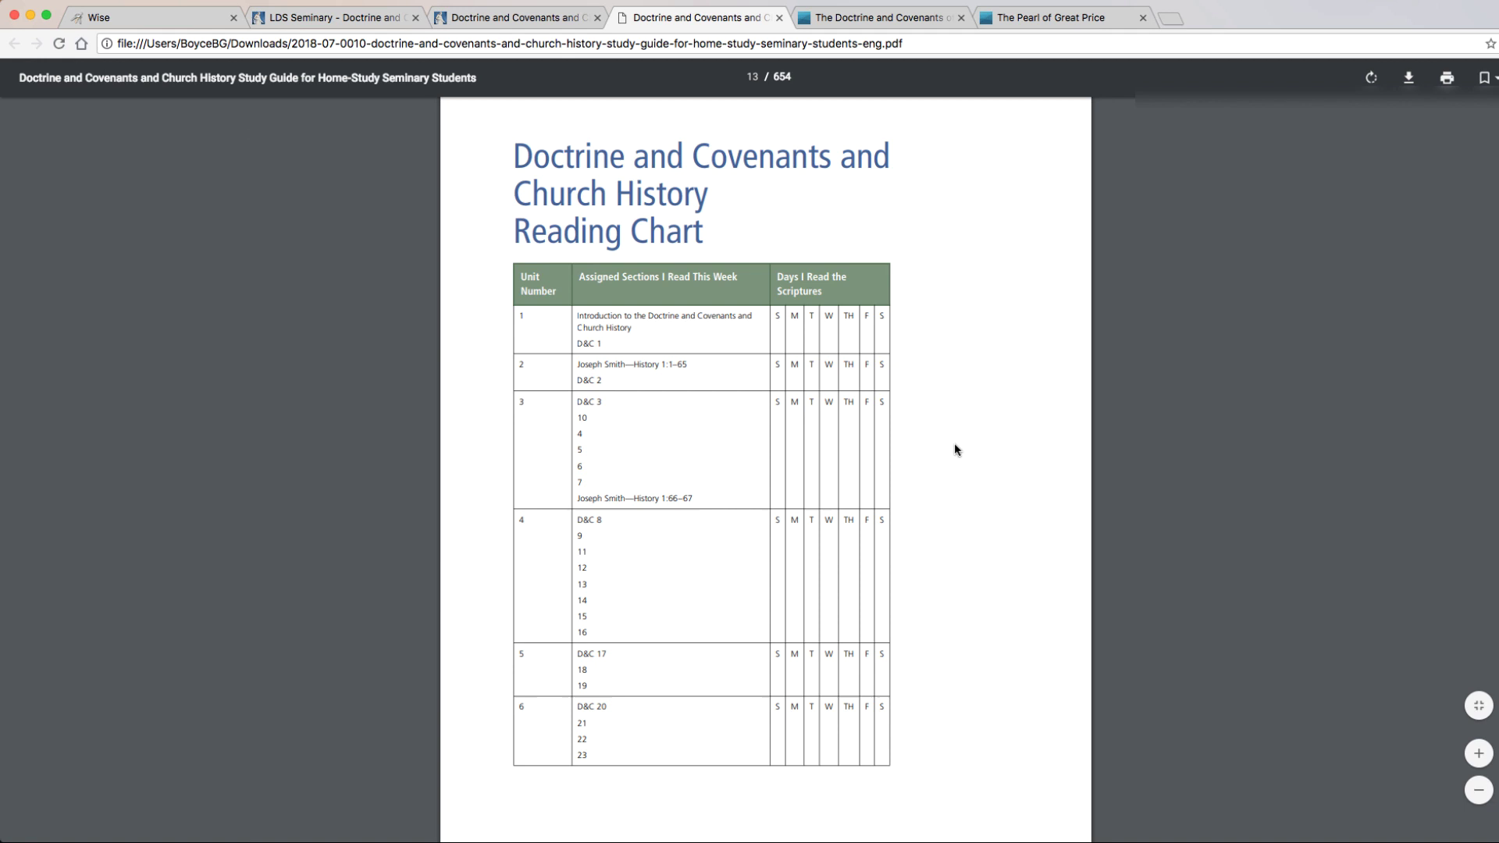
scroll(955, 444, down, 5)
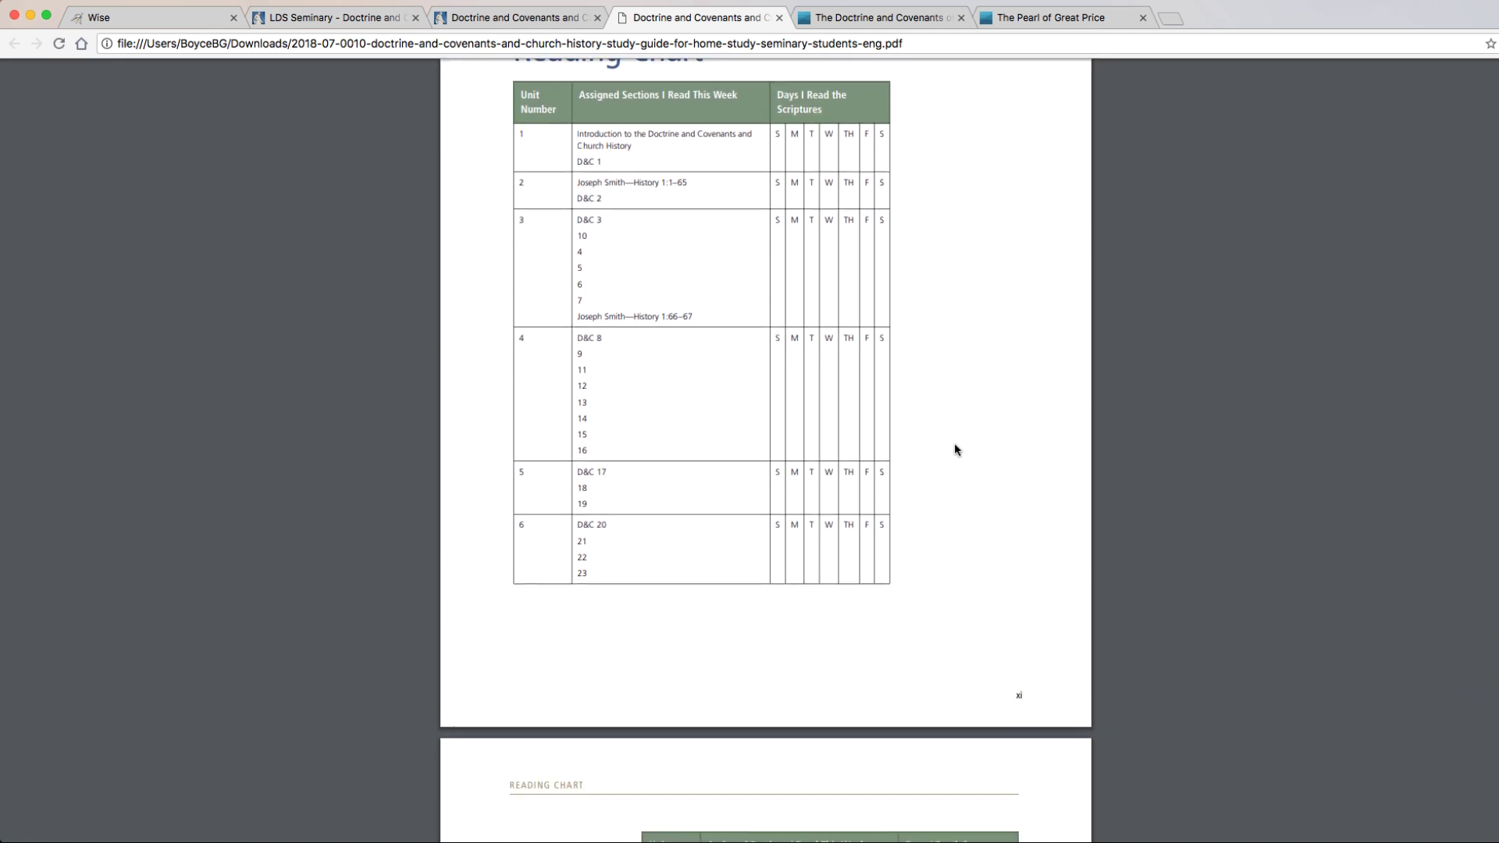
scroll(957, 447, down, 4)
scroll(956, 446, up, 9)
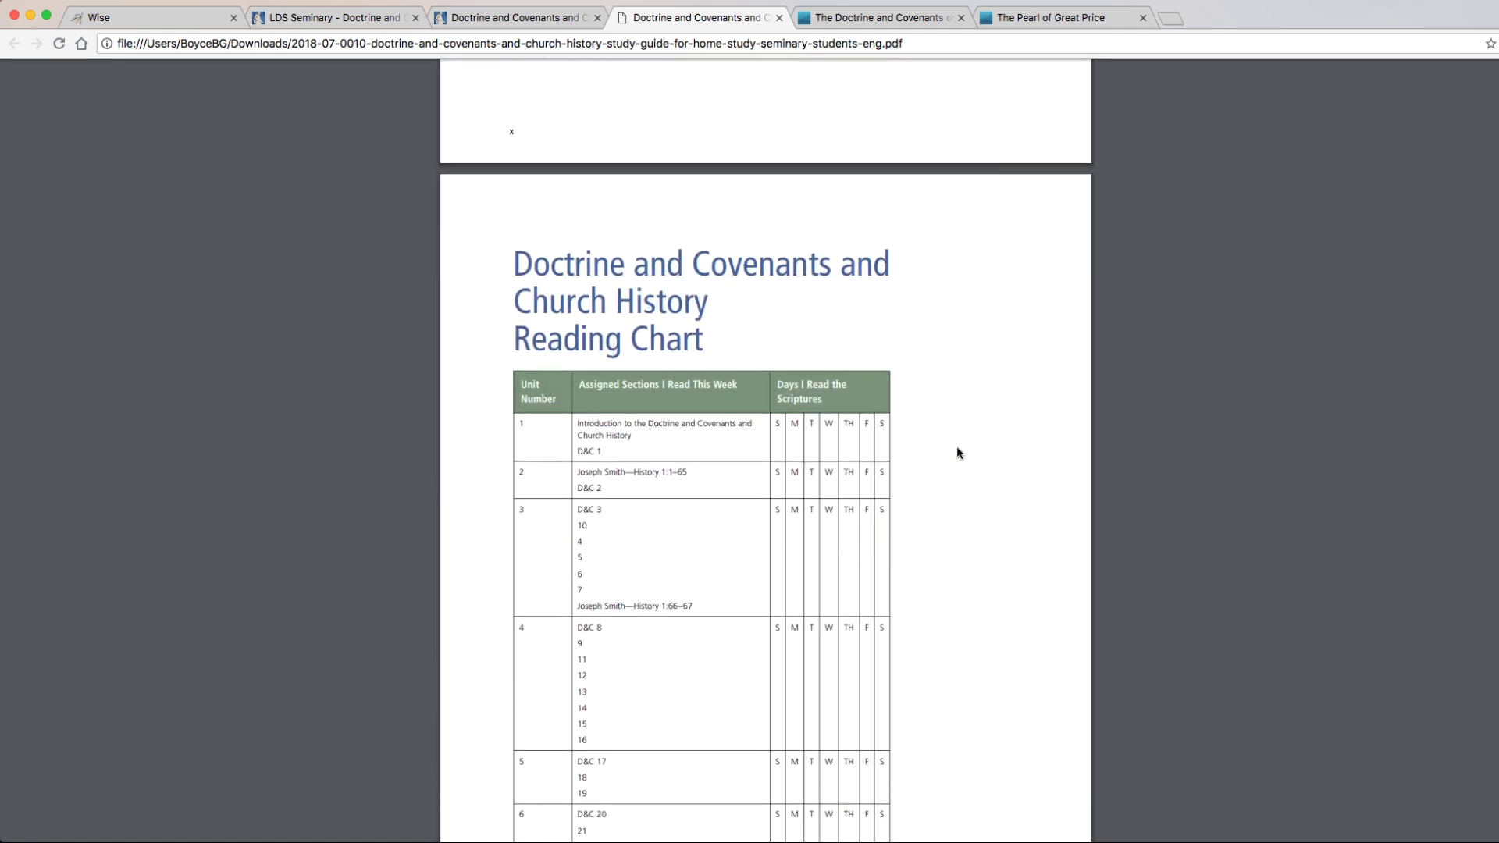
scroll(957, 447, up, 4)
click(897, 17)
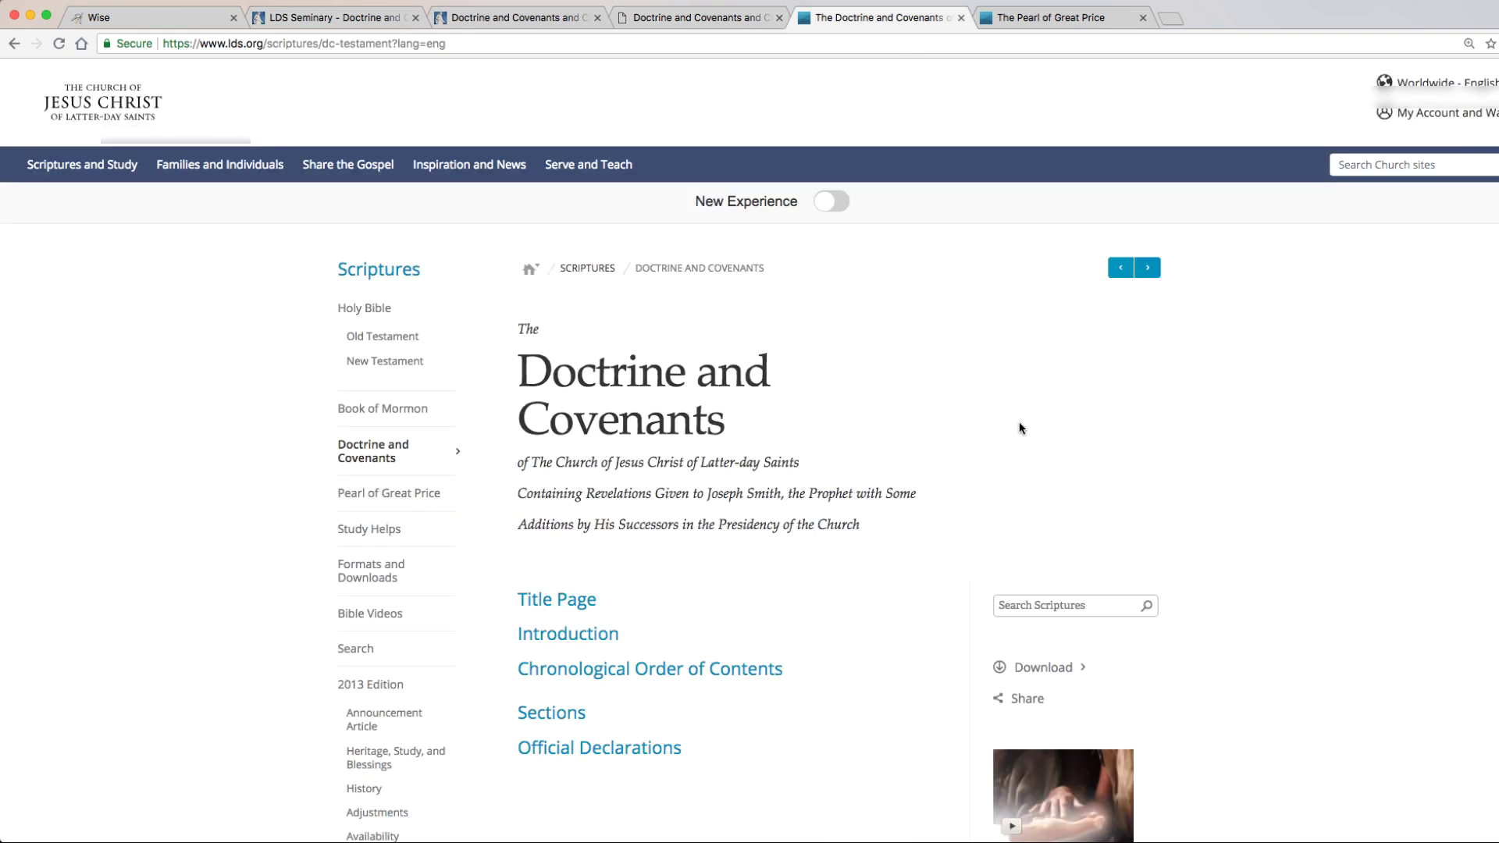
click(1087, 23)
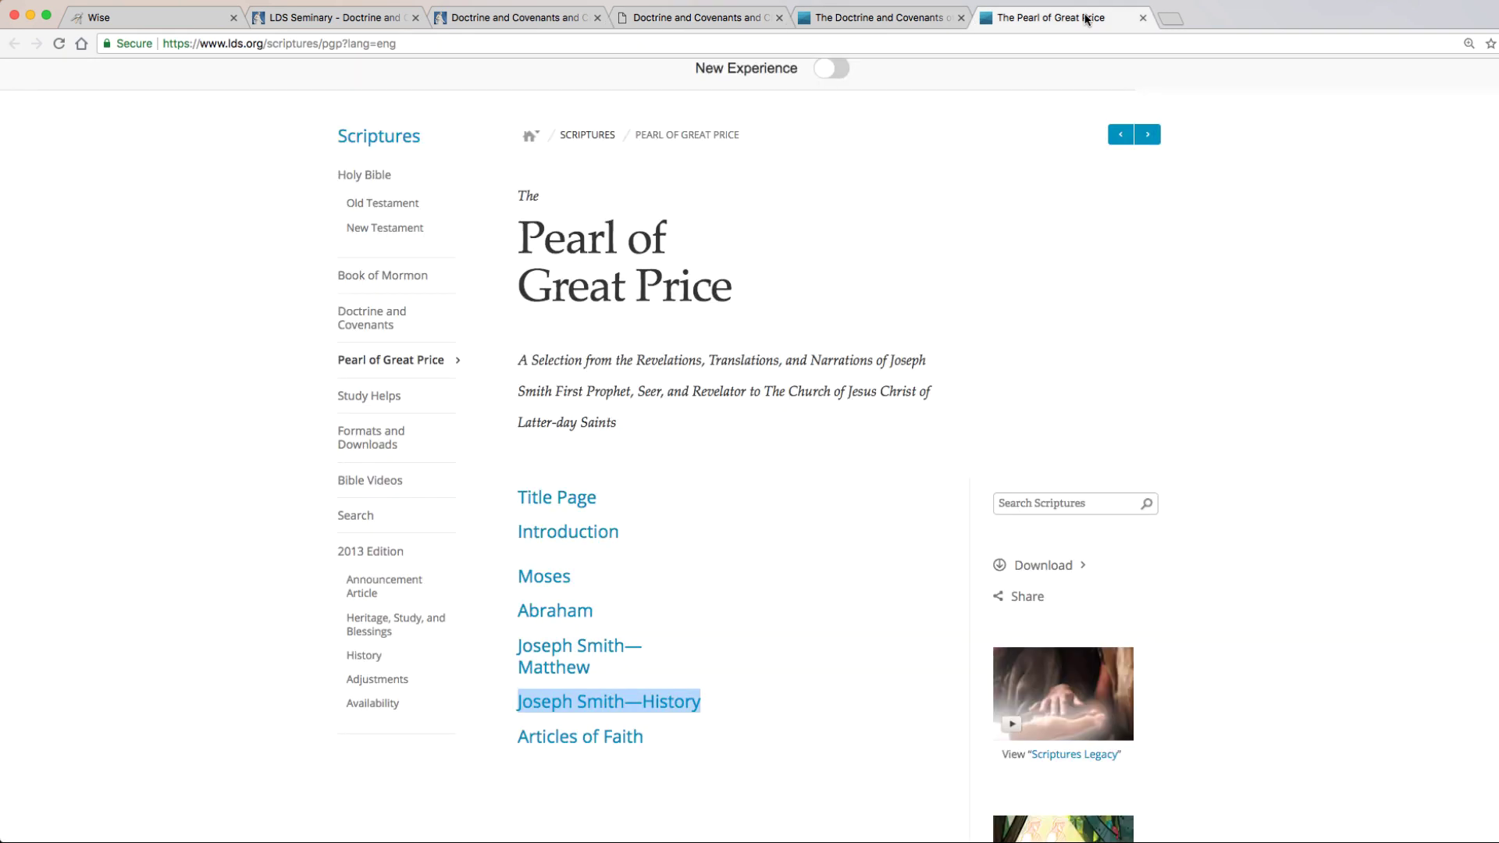
Step: Back in WISE, preview the default readings, dismiss them without applying, and start a new reading
key(super+1)
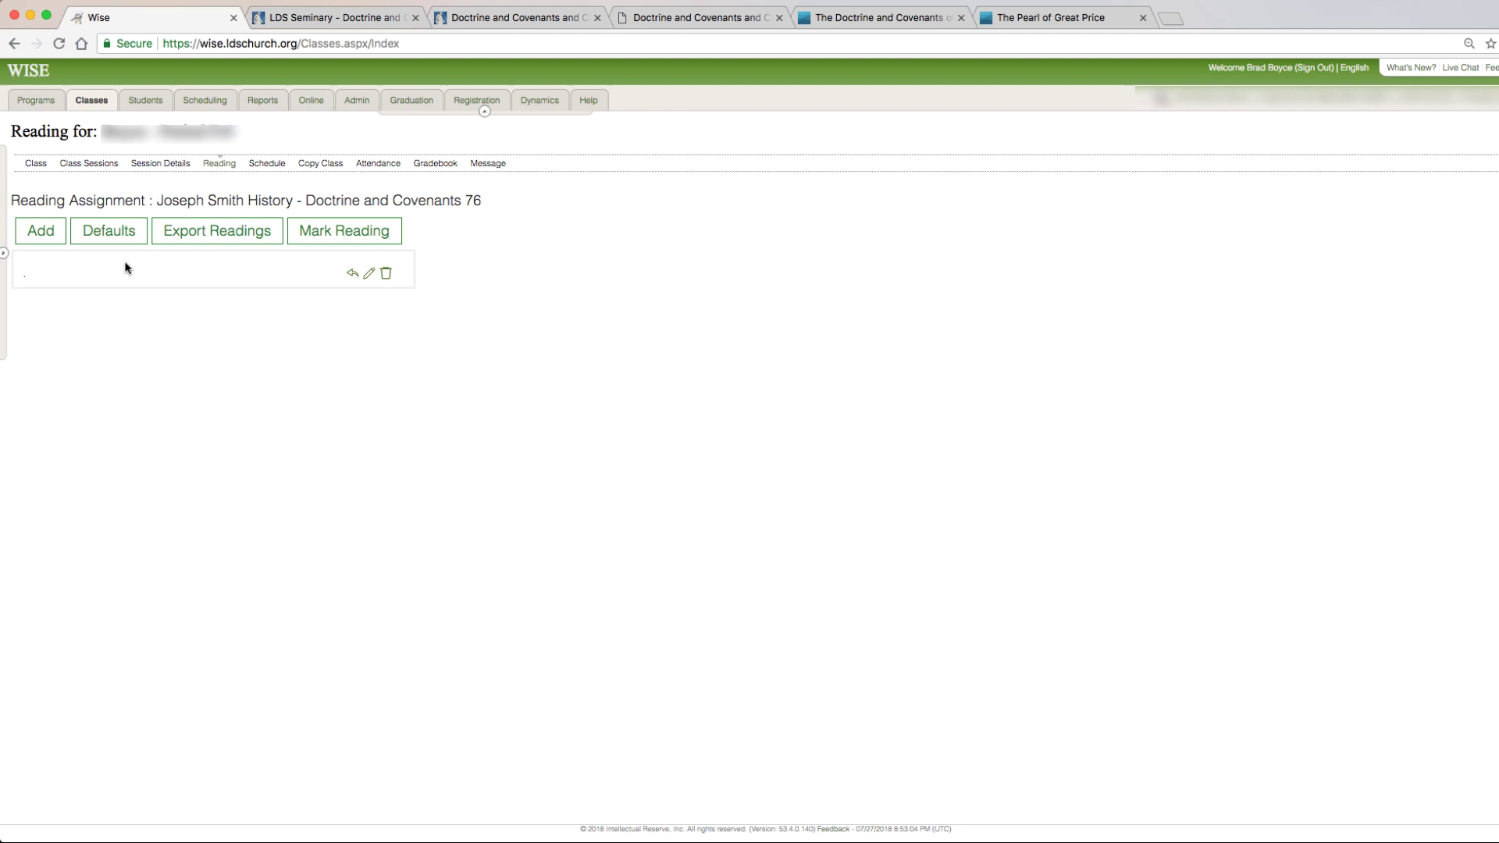
click(110, 237)
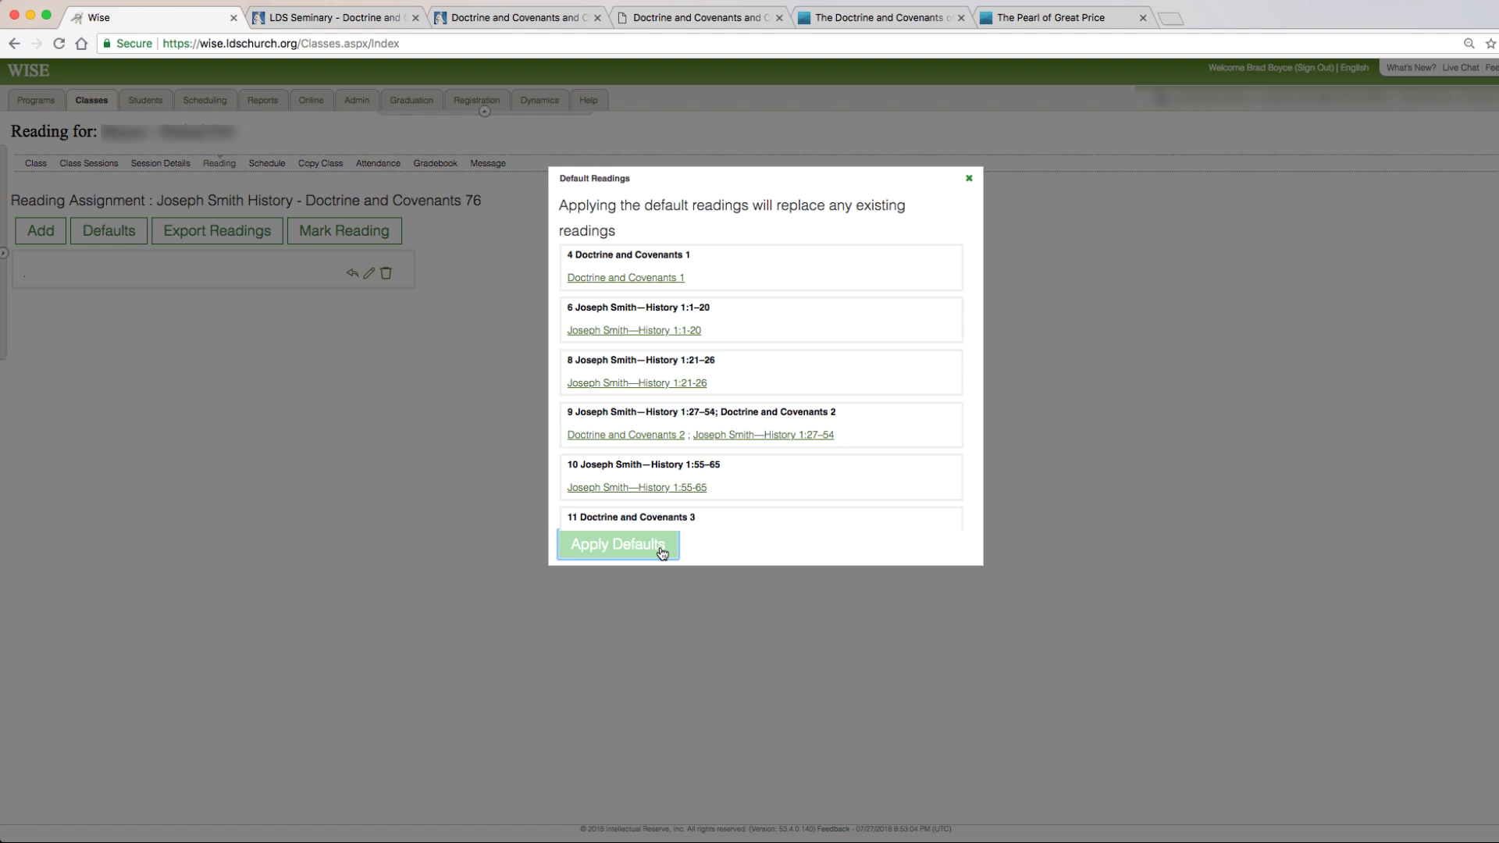
click(969, 177)
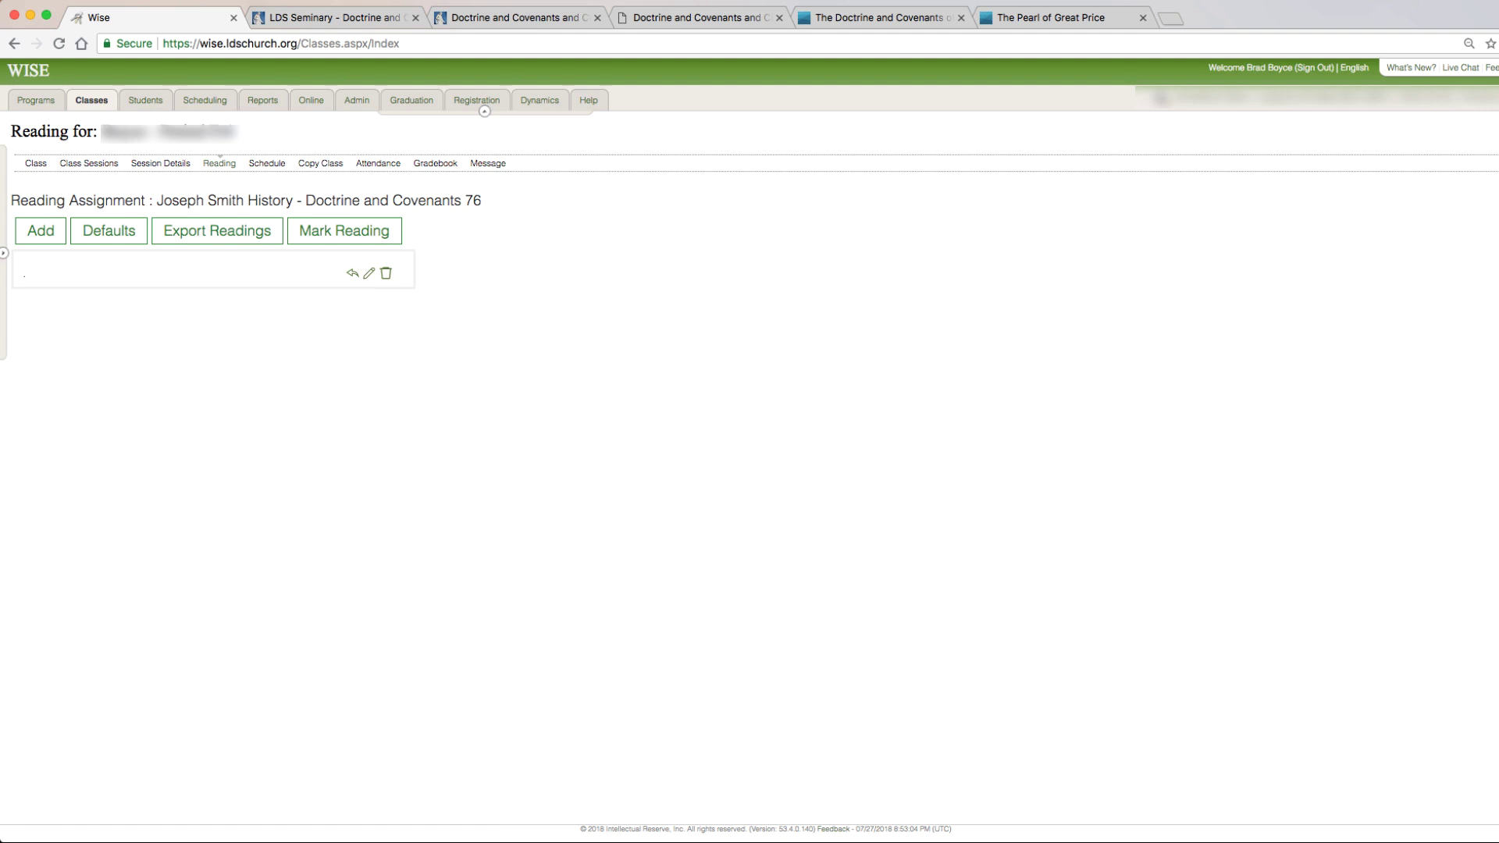
click(40, 230)
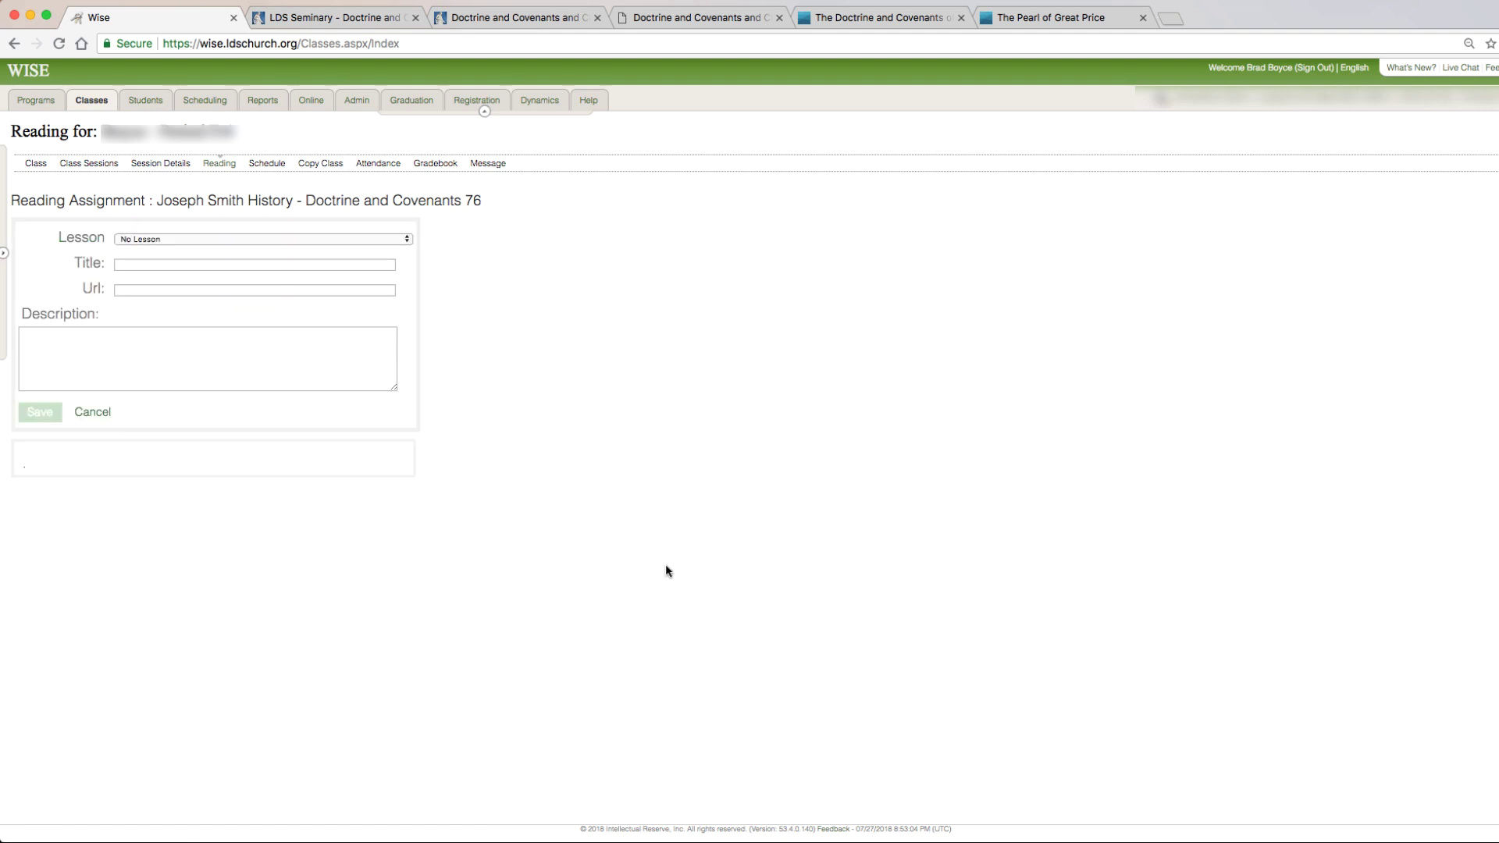
Step: On the reading chart, select and copy the Unit 1 heading 'Introduction to the Doctrine and Covenants and Church History'
click(547, 21)
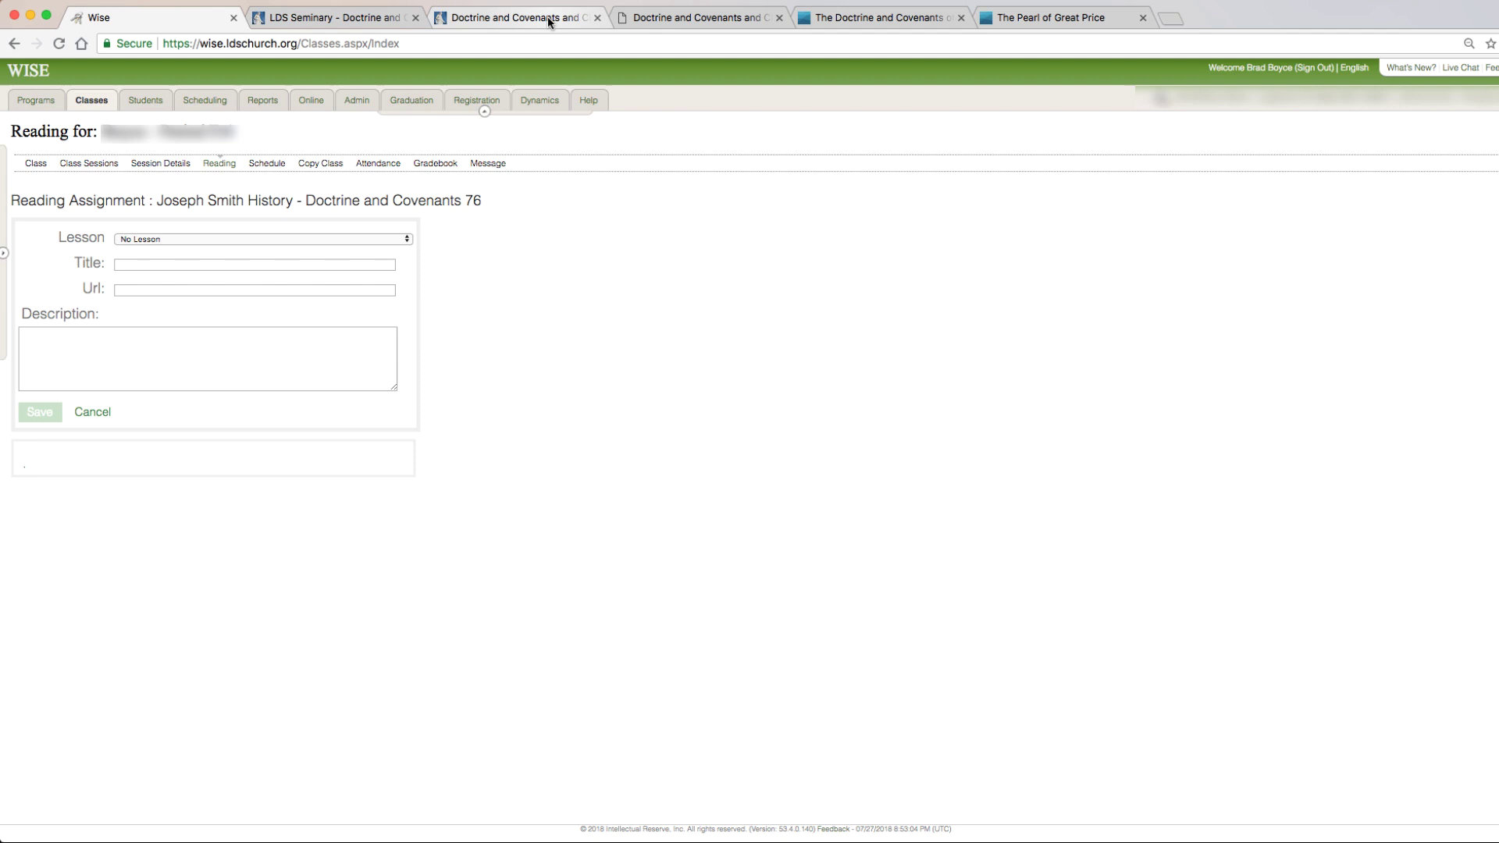
scroll(625, 281, down, 5)
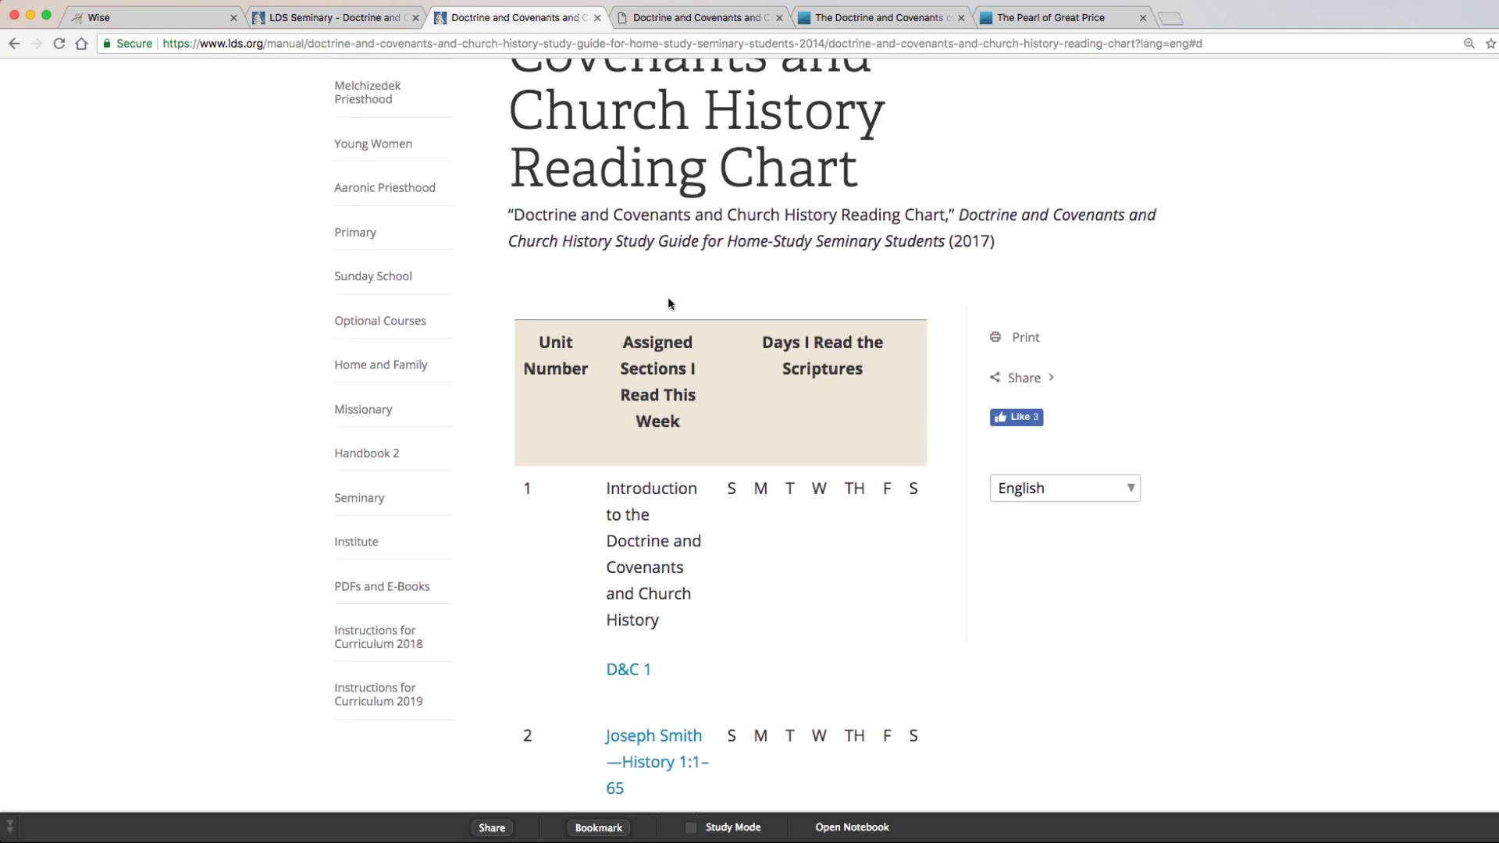
scroll(667, 296, up, 1)
scroll(667, 303, down, 4)
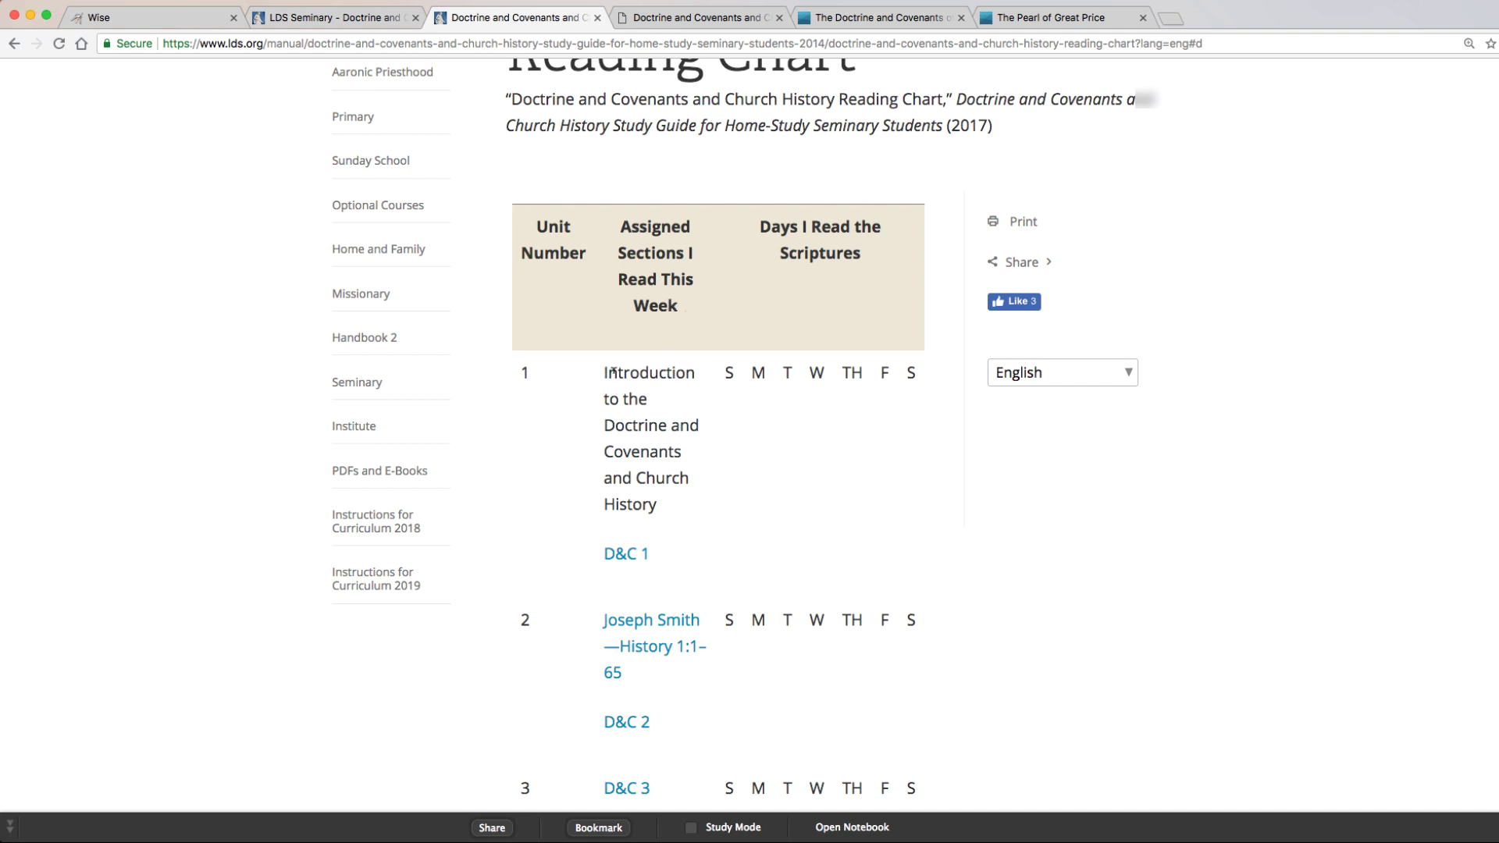
drag(612, 373, 662, 497)
key(super+c)
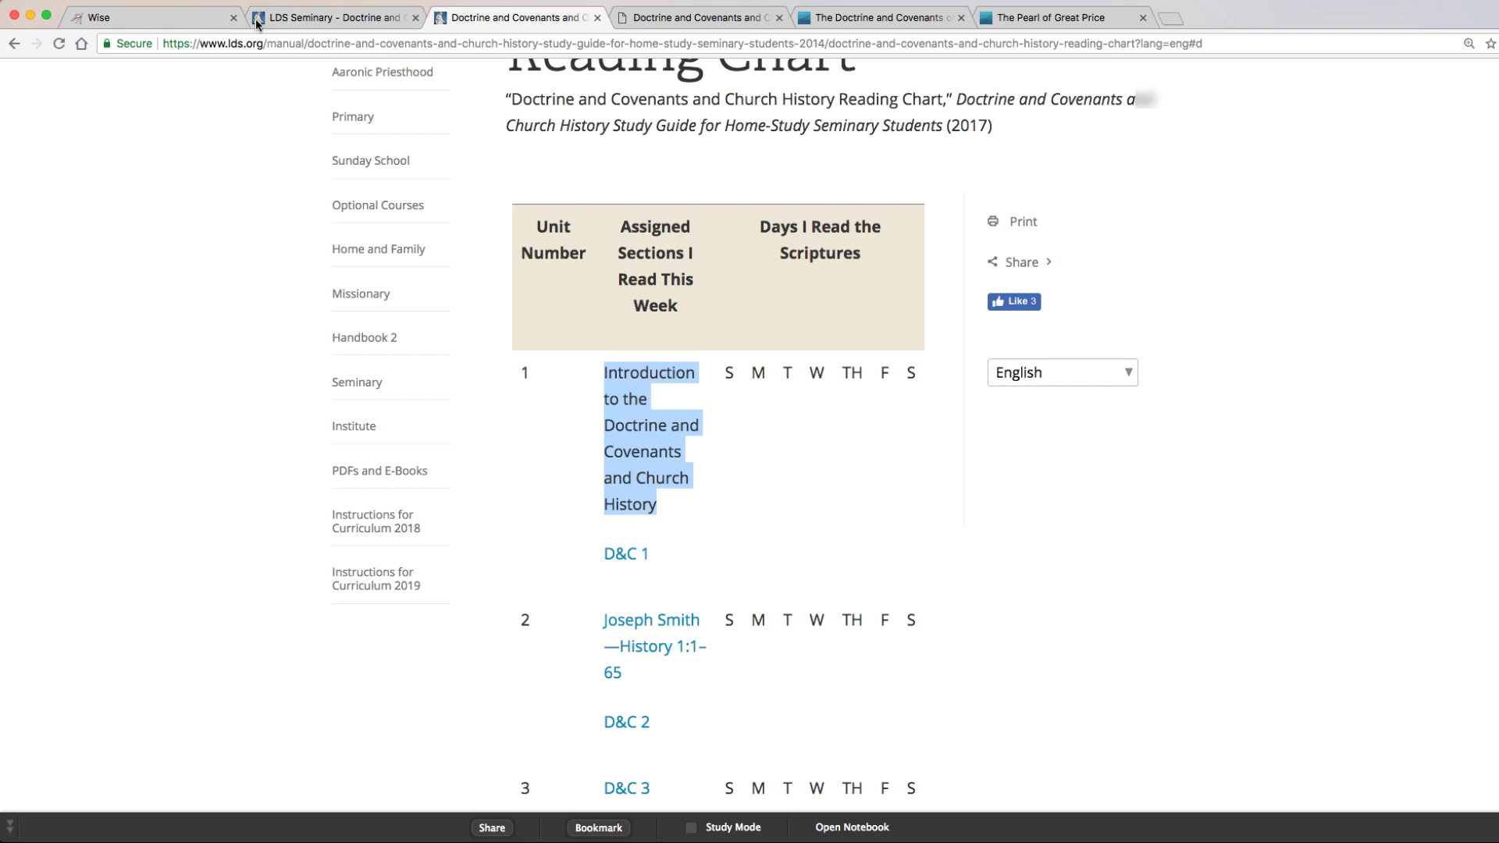
Step: Fill the Title with '1.', the pasted Unit 1 heading, and ', Doctrine and Covenants 1'
click(192, 17)
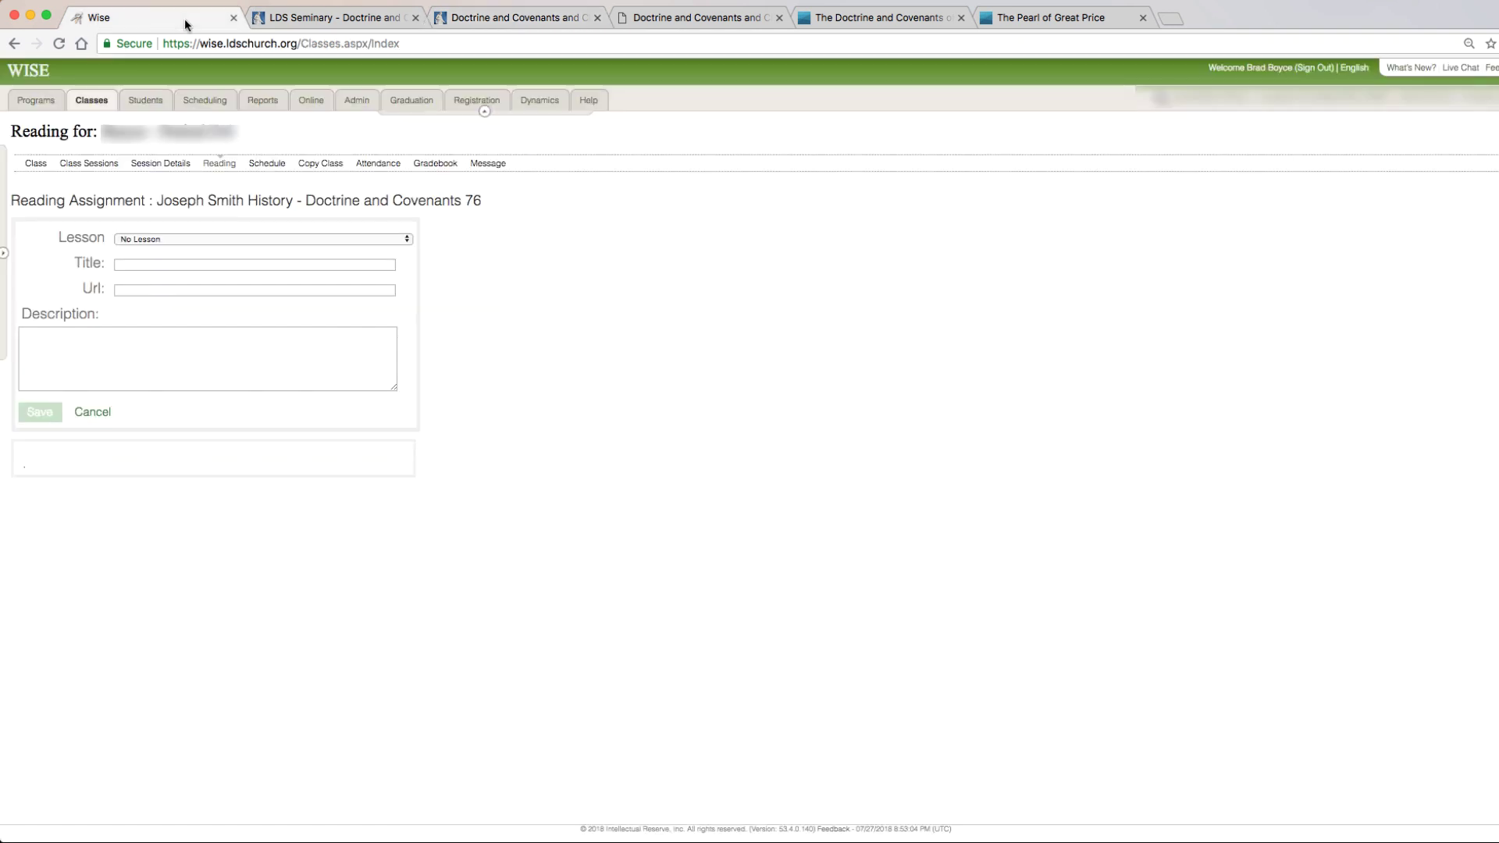
click(208, 263)
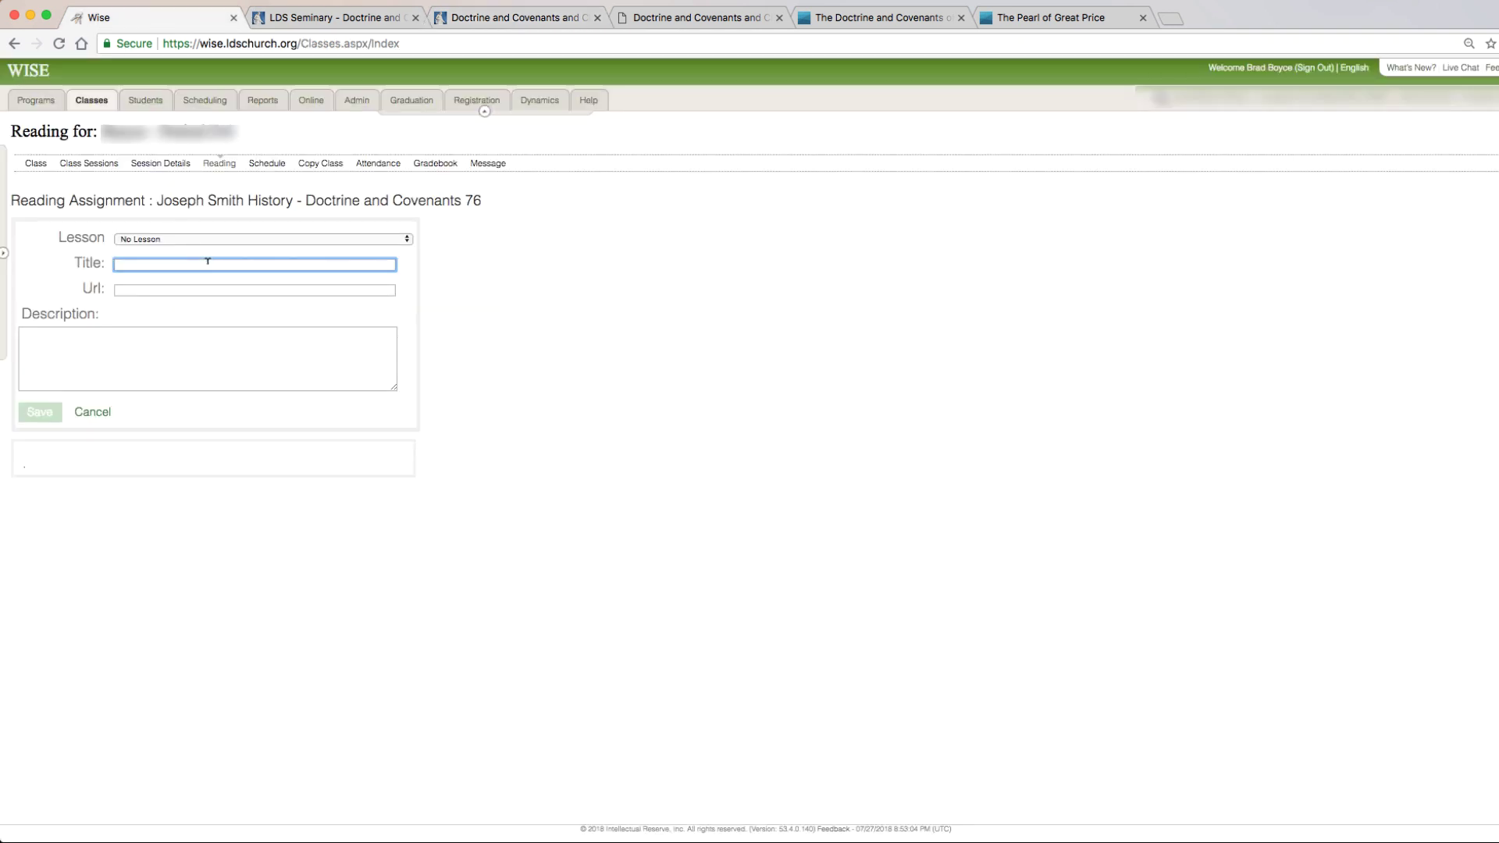
text(1.)
key(super+v)
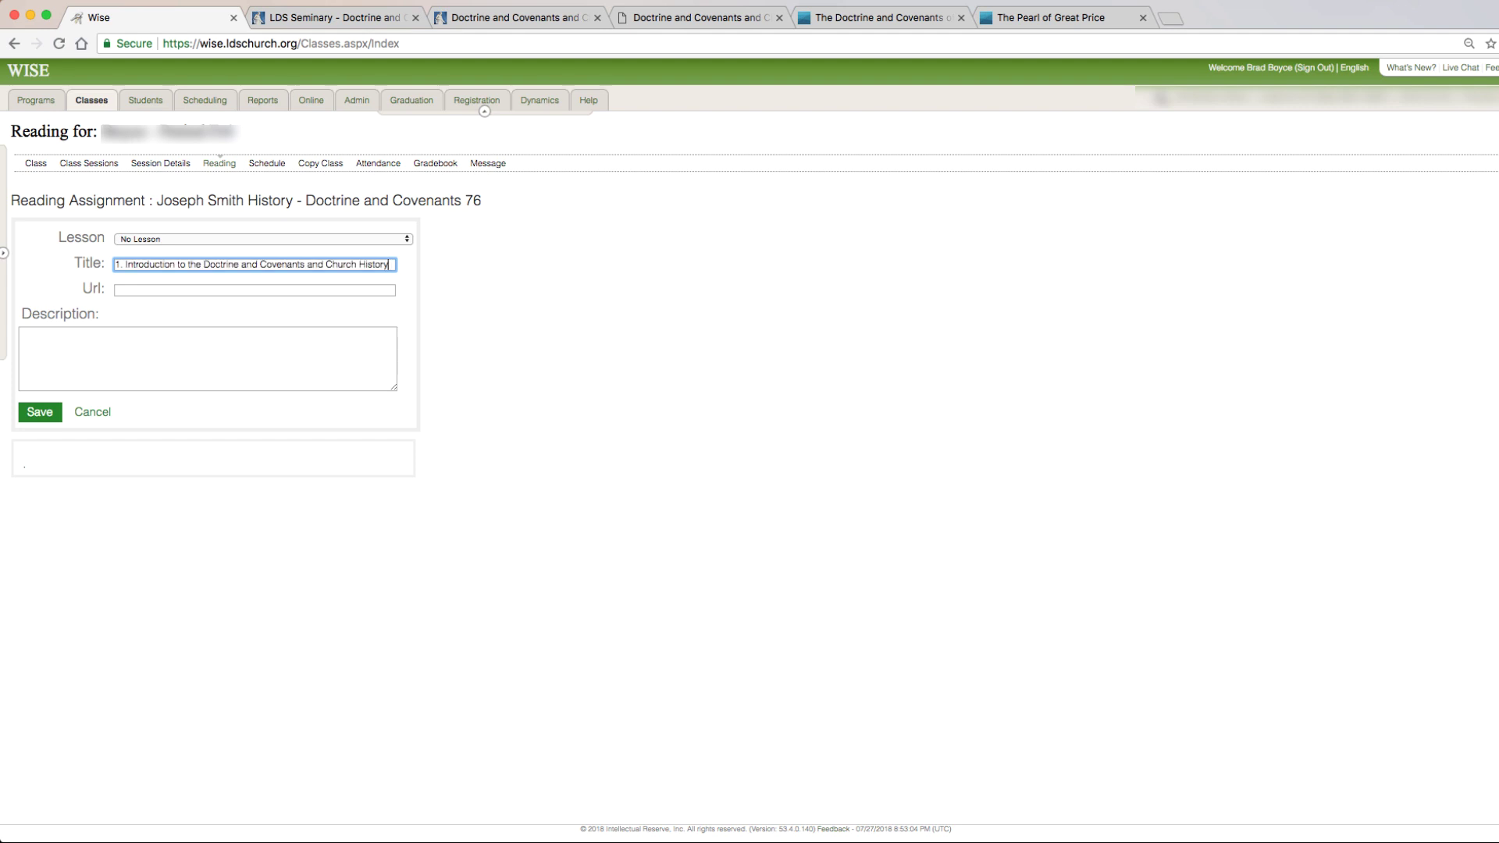
text(,)
text(Doctrine and Covenants)
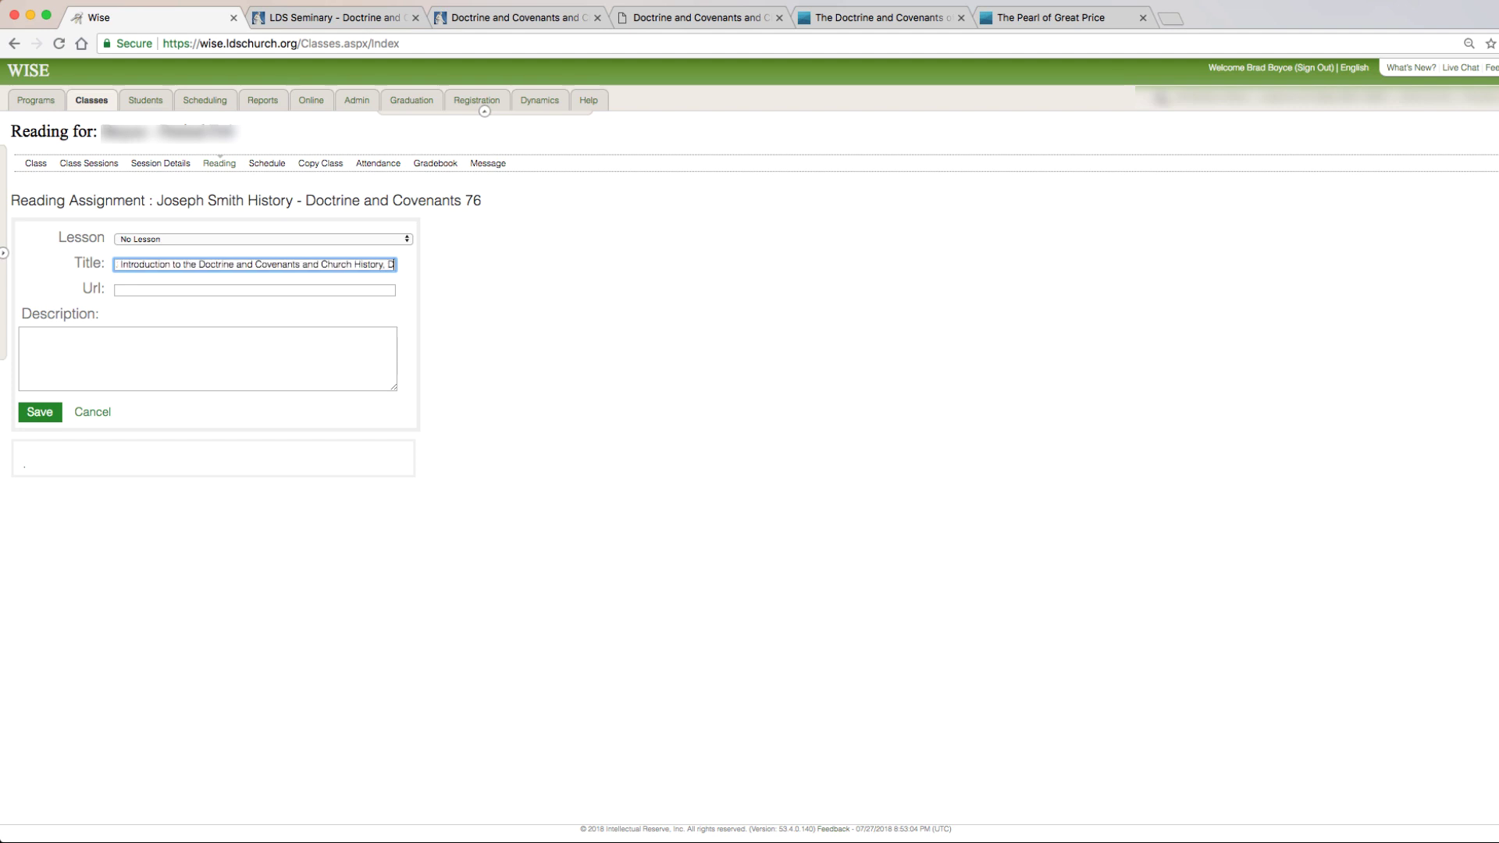
text(1)
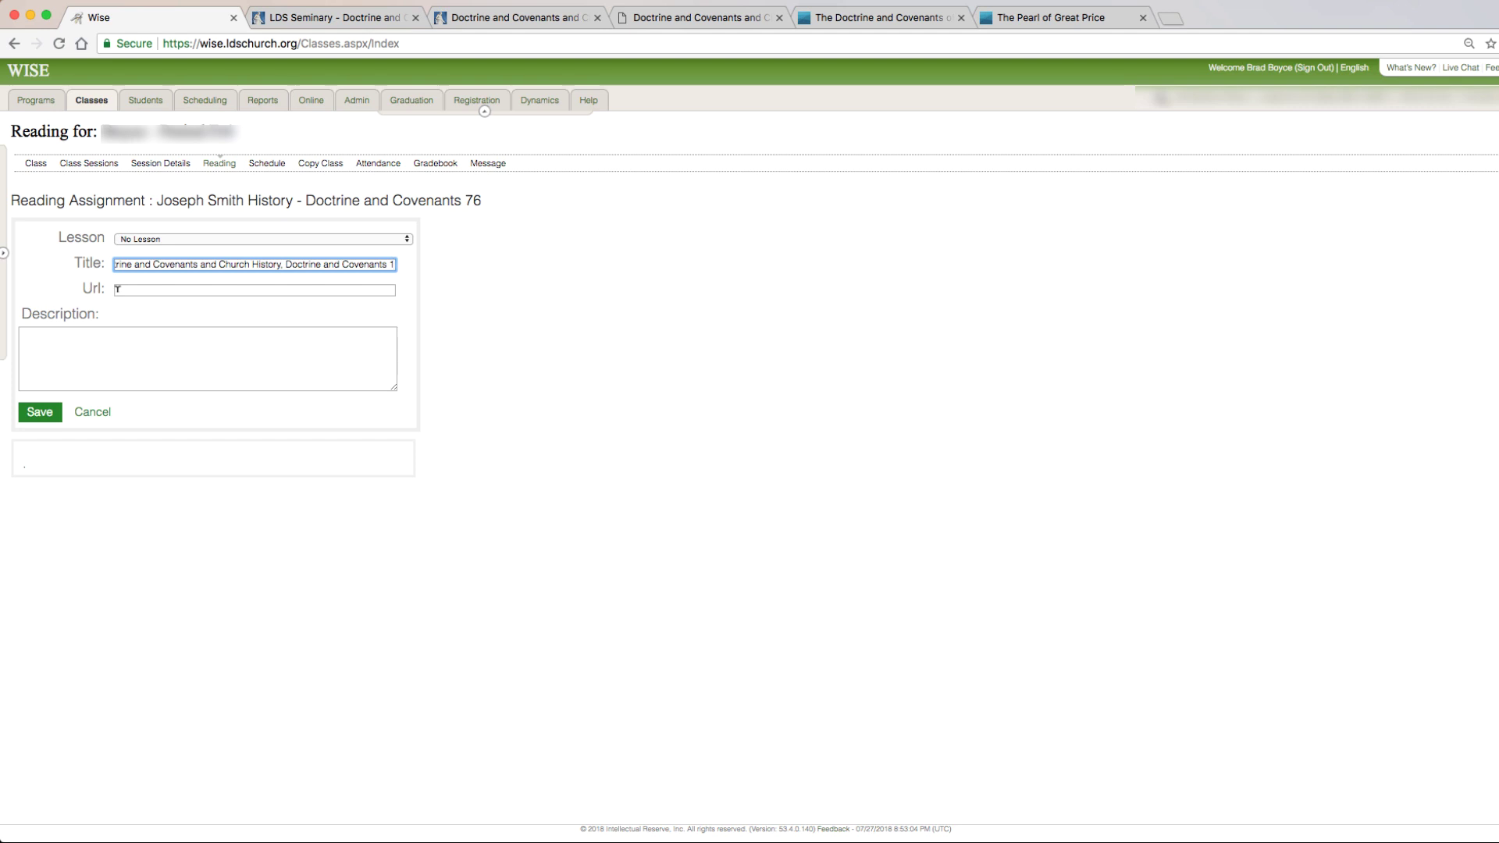
Step: Copy the link address of the Introduction on the Doctrine and Covenants scriptures page
click(859, 19)
scroll(847, 548, down, 2)
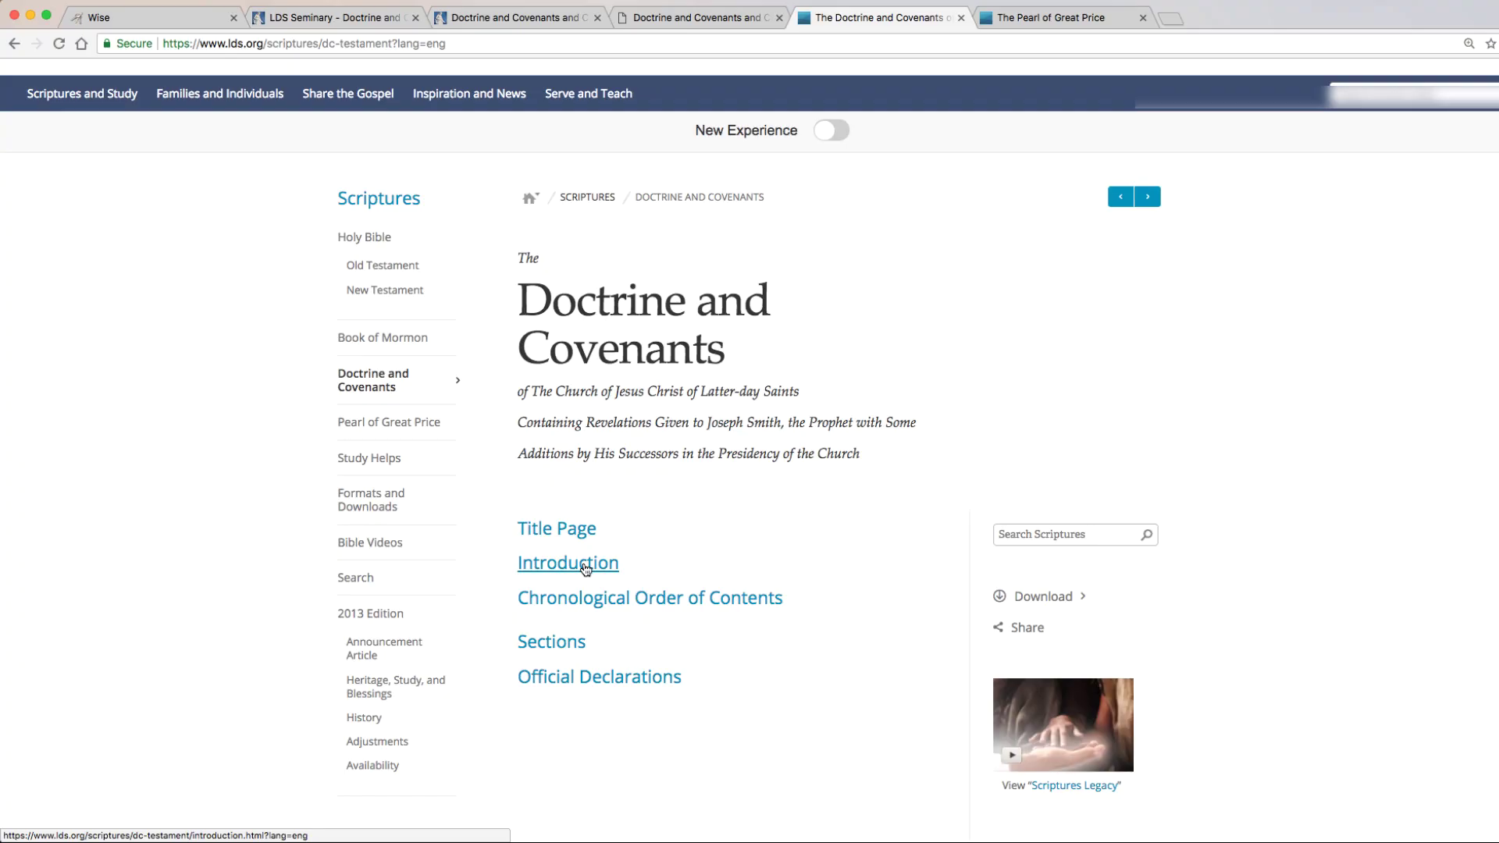
right_click(586, 567)
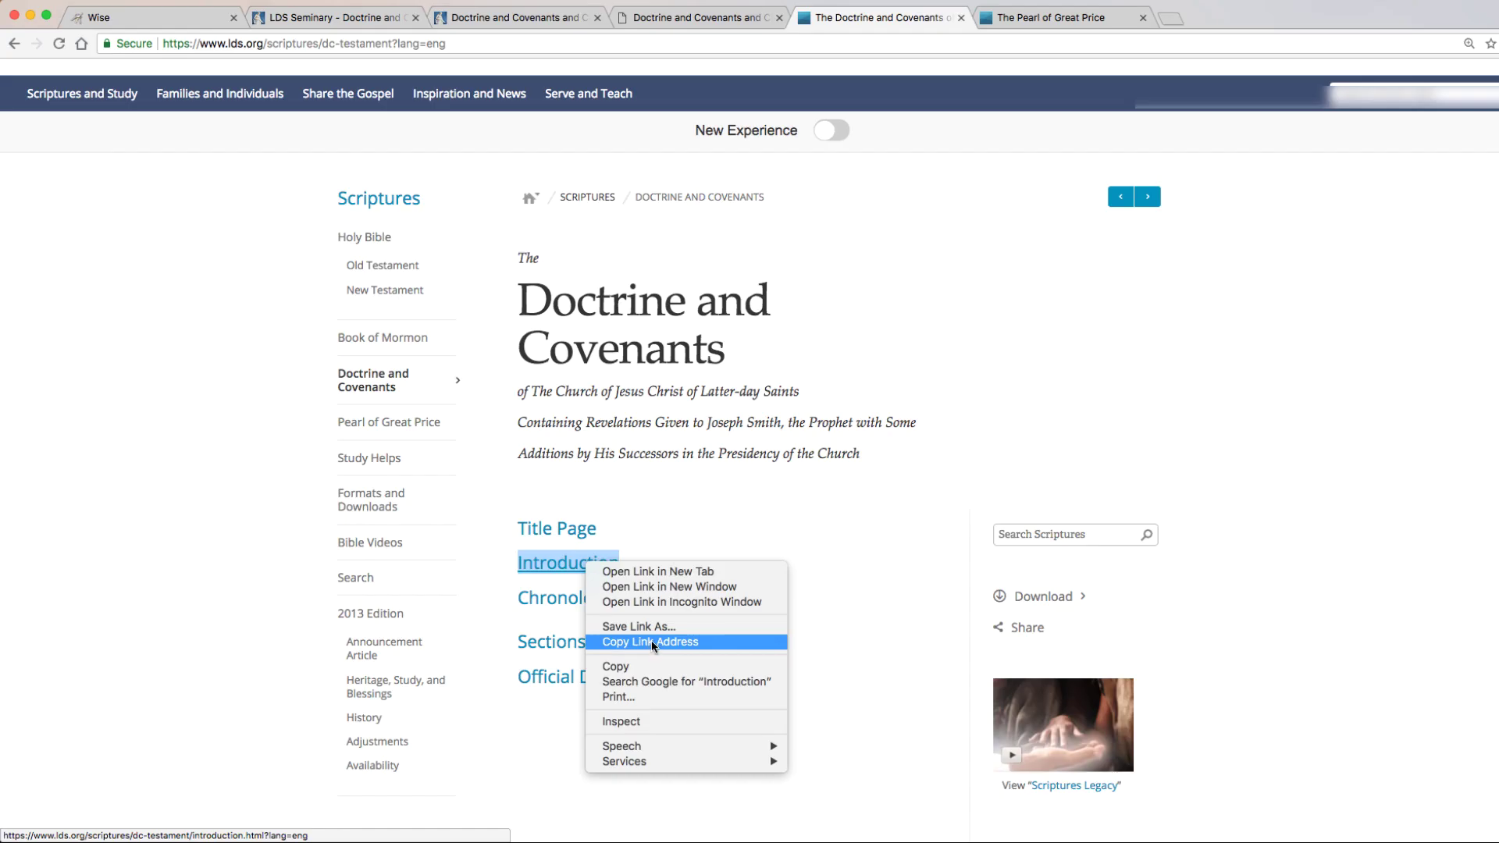
click(654, 642)
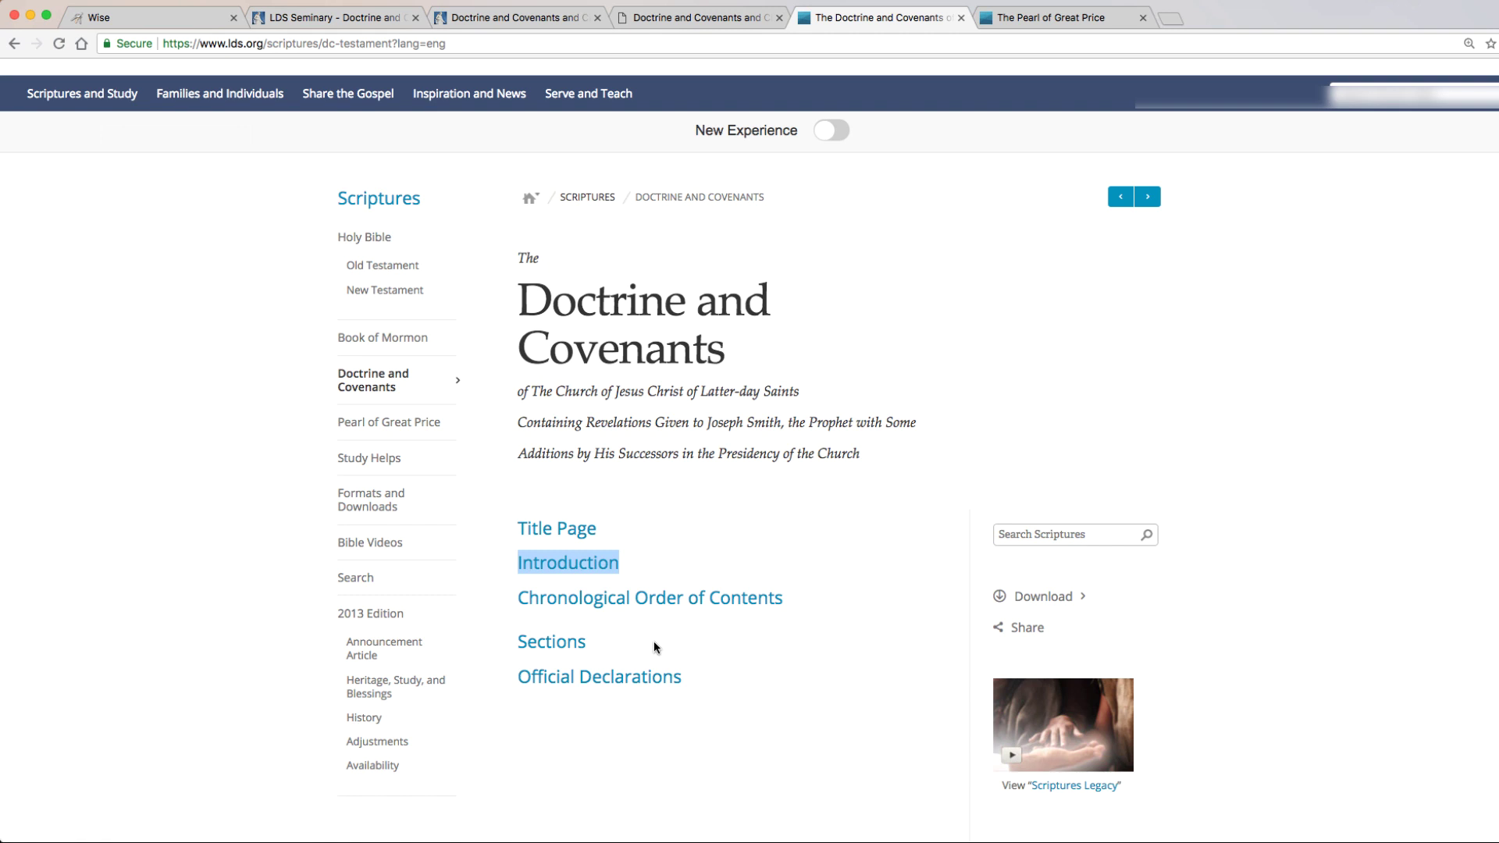
Step: Paste the Introduction link into the Url field and save the first reading
click(186, 17)
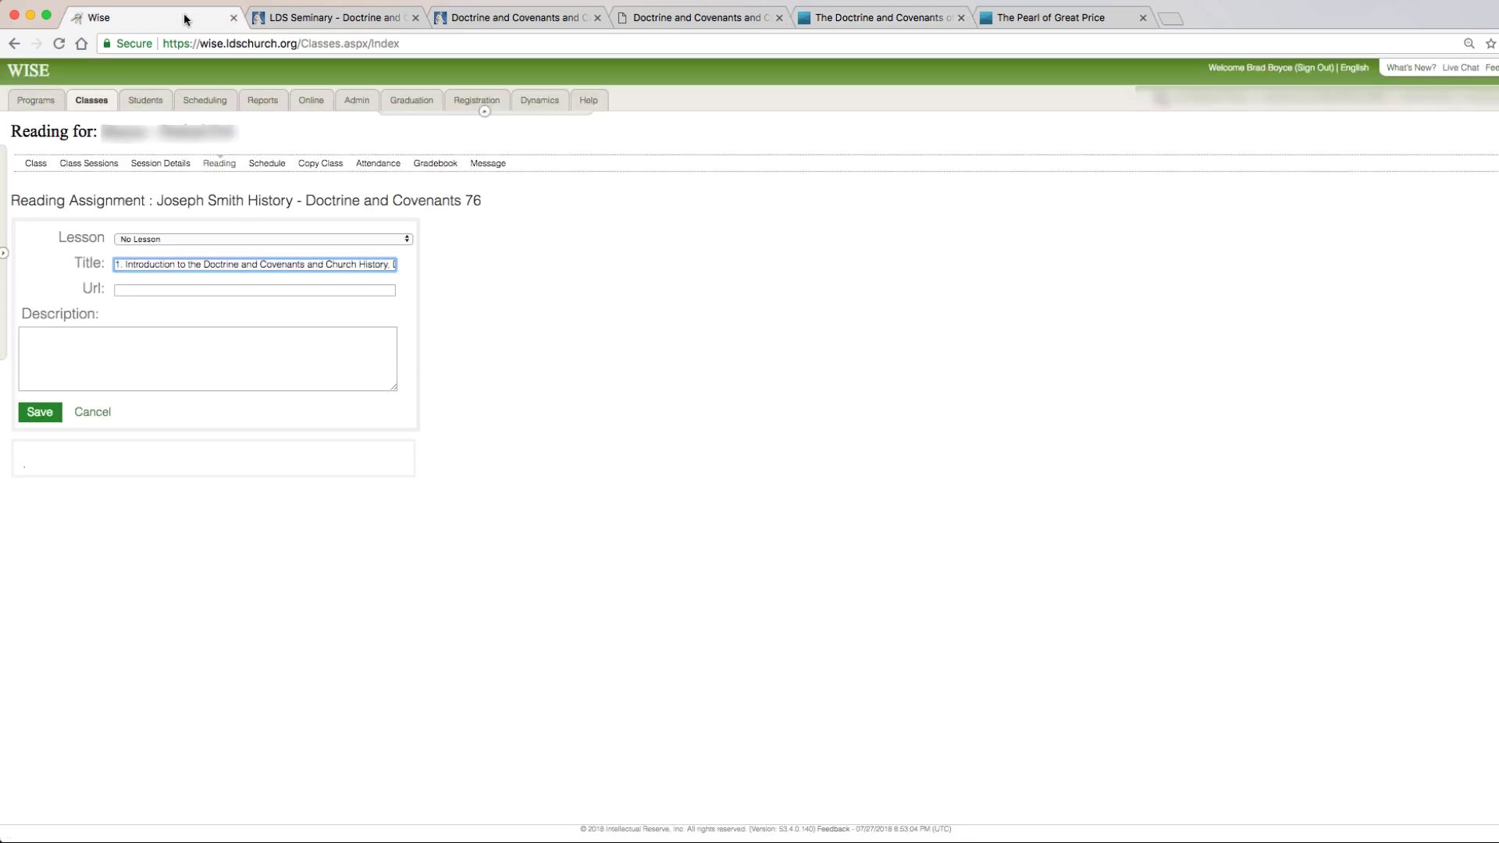
click(146, 289)
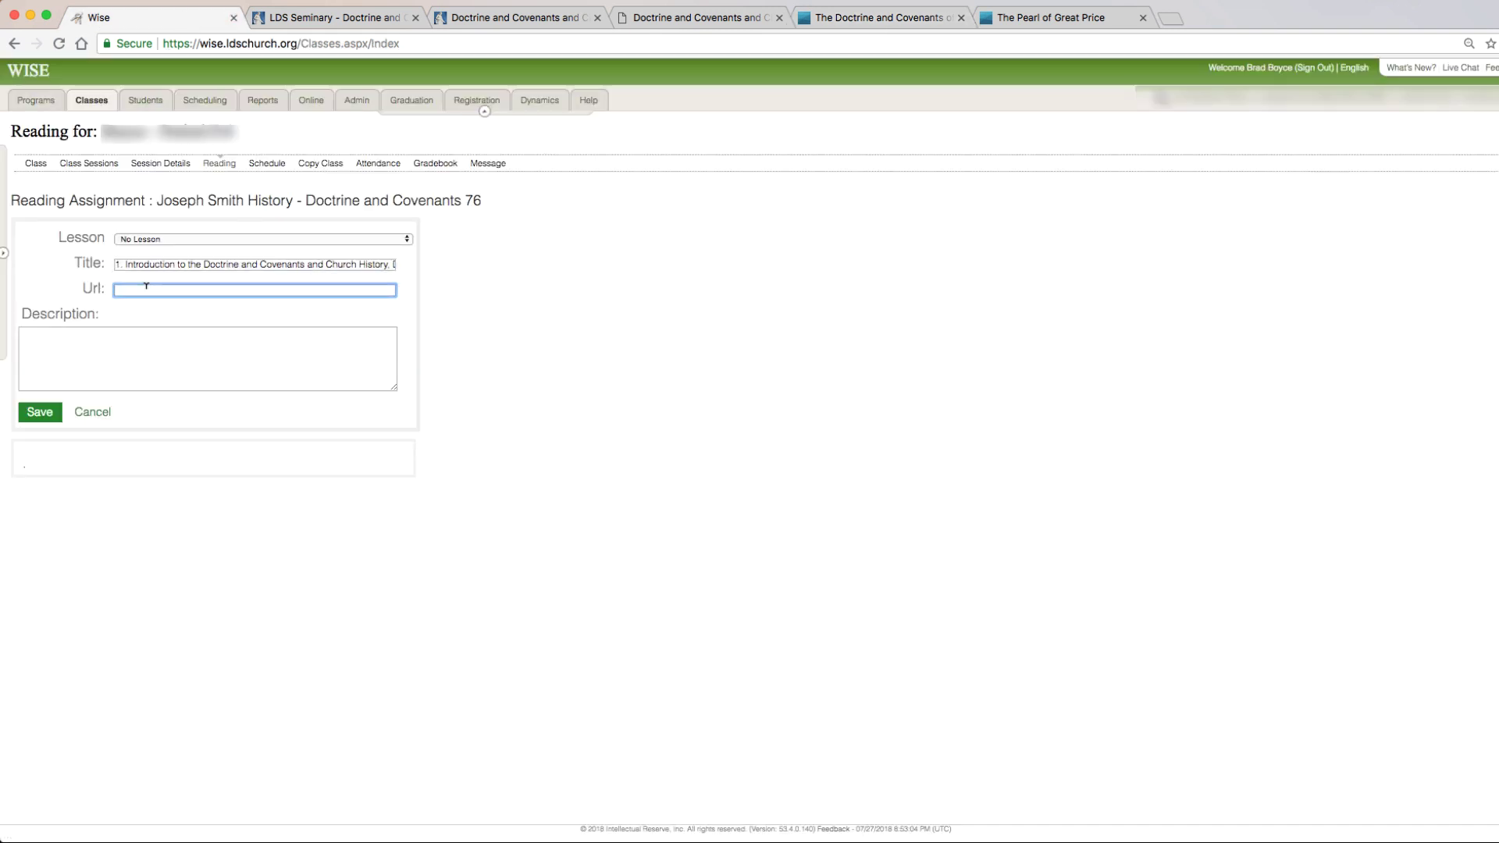
key(super+v)
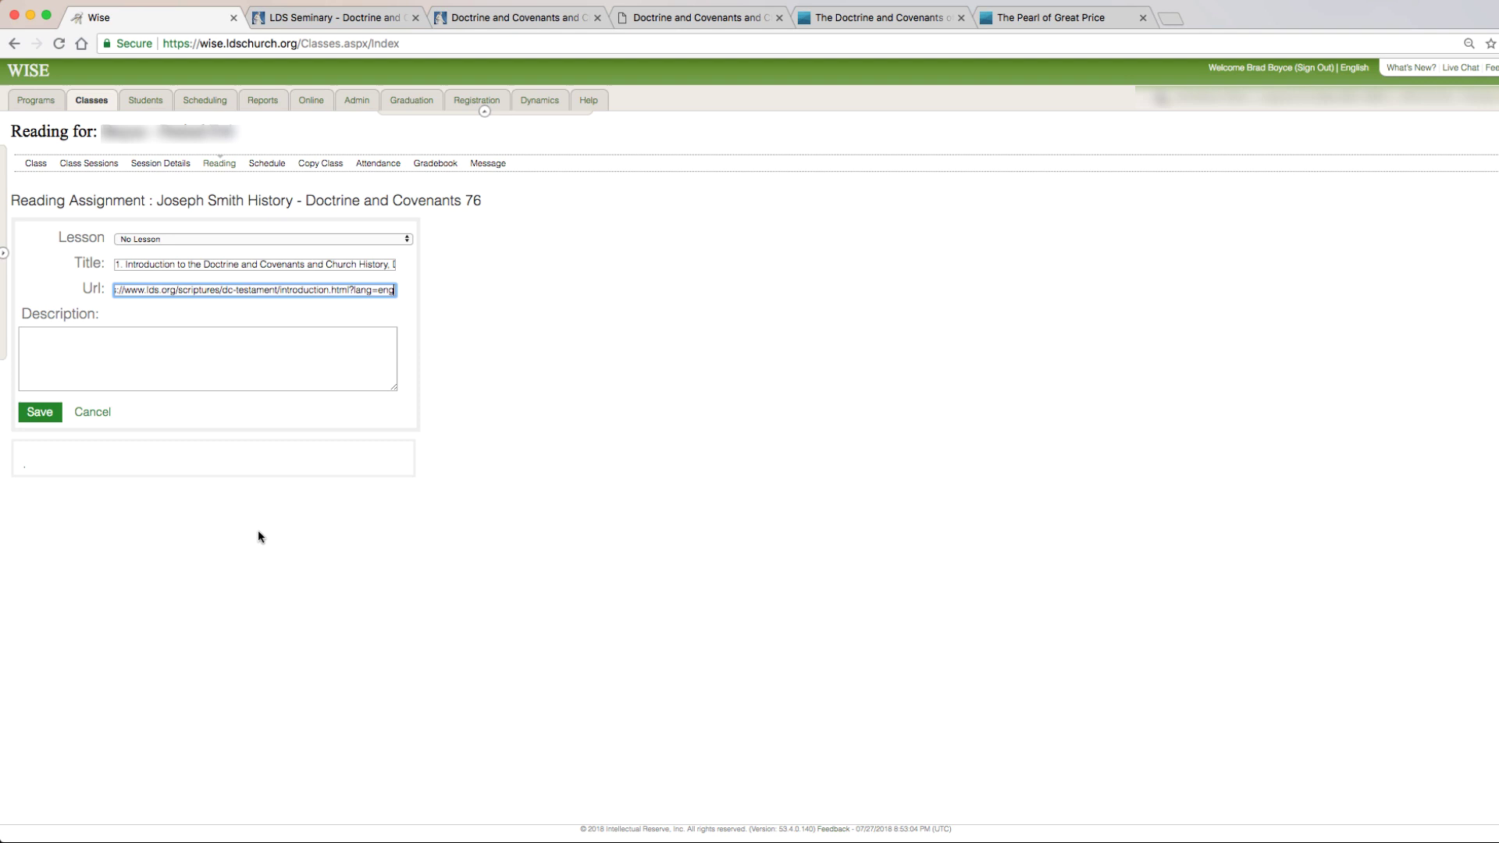
click(31, 412)
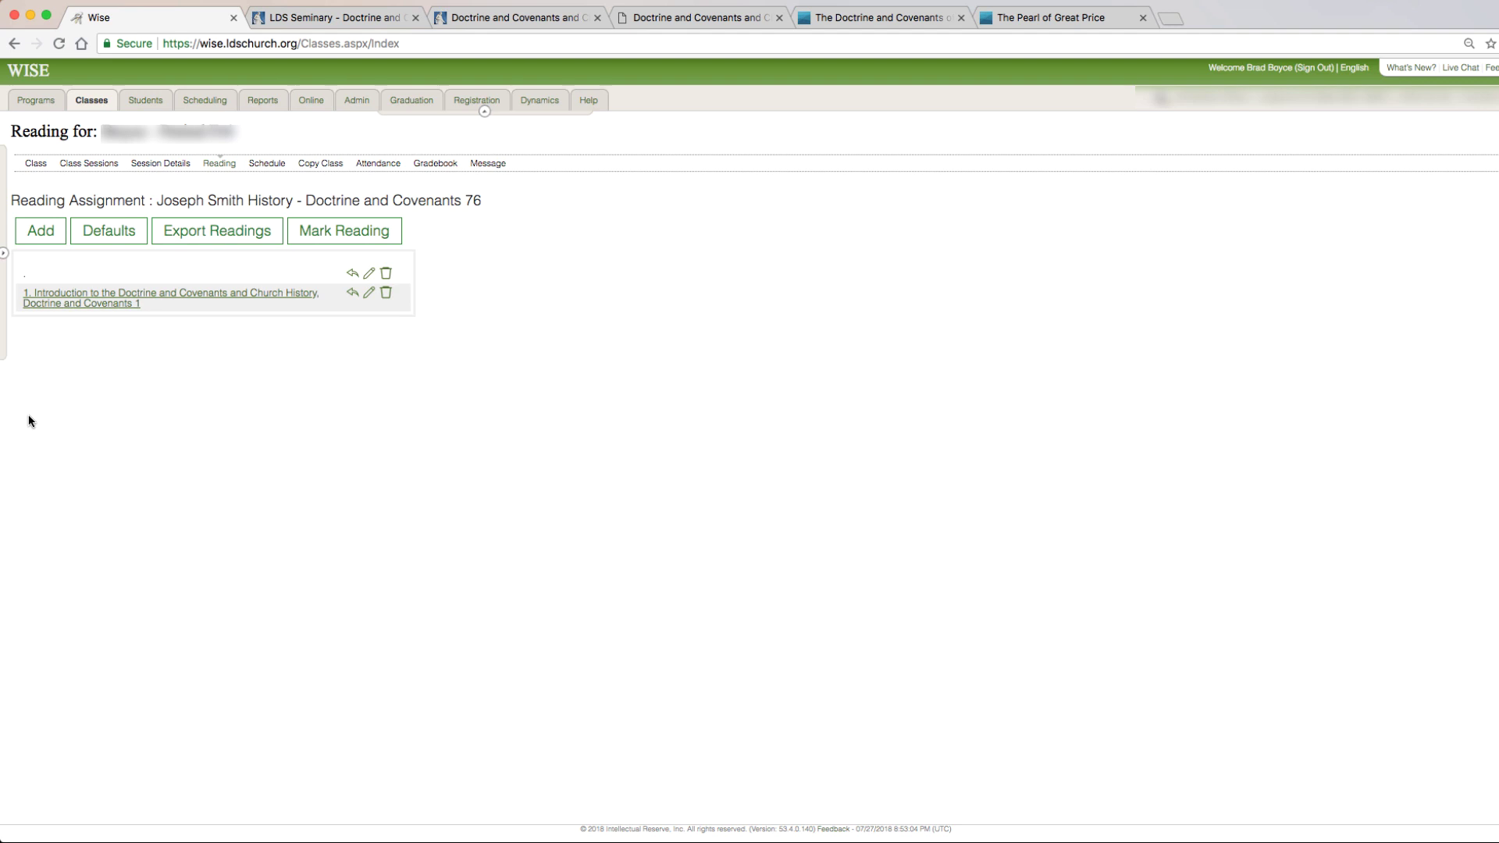
Step: Start reading 2 and title it '2. Joseph Smith—History 1:1–65, Doctrine and Covenants 2' from the PDF chart
click(41, 230)
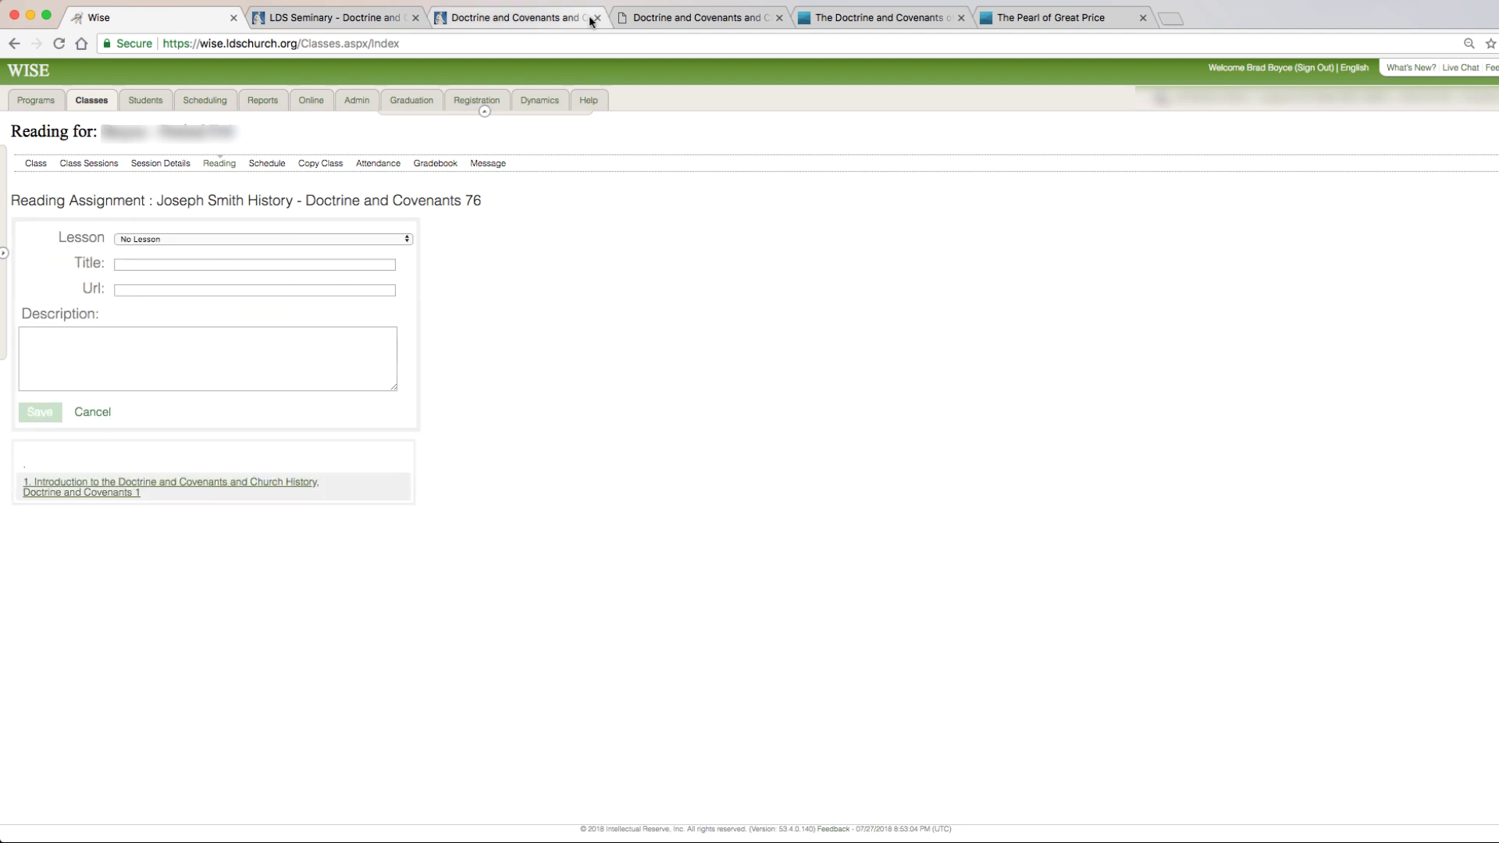
click(540, 19)
click(699, 18)
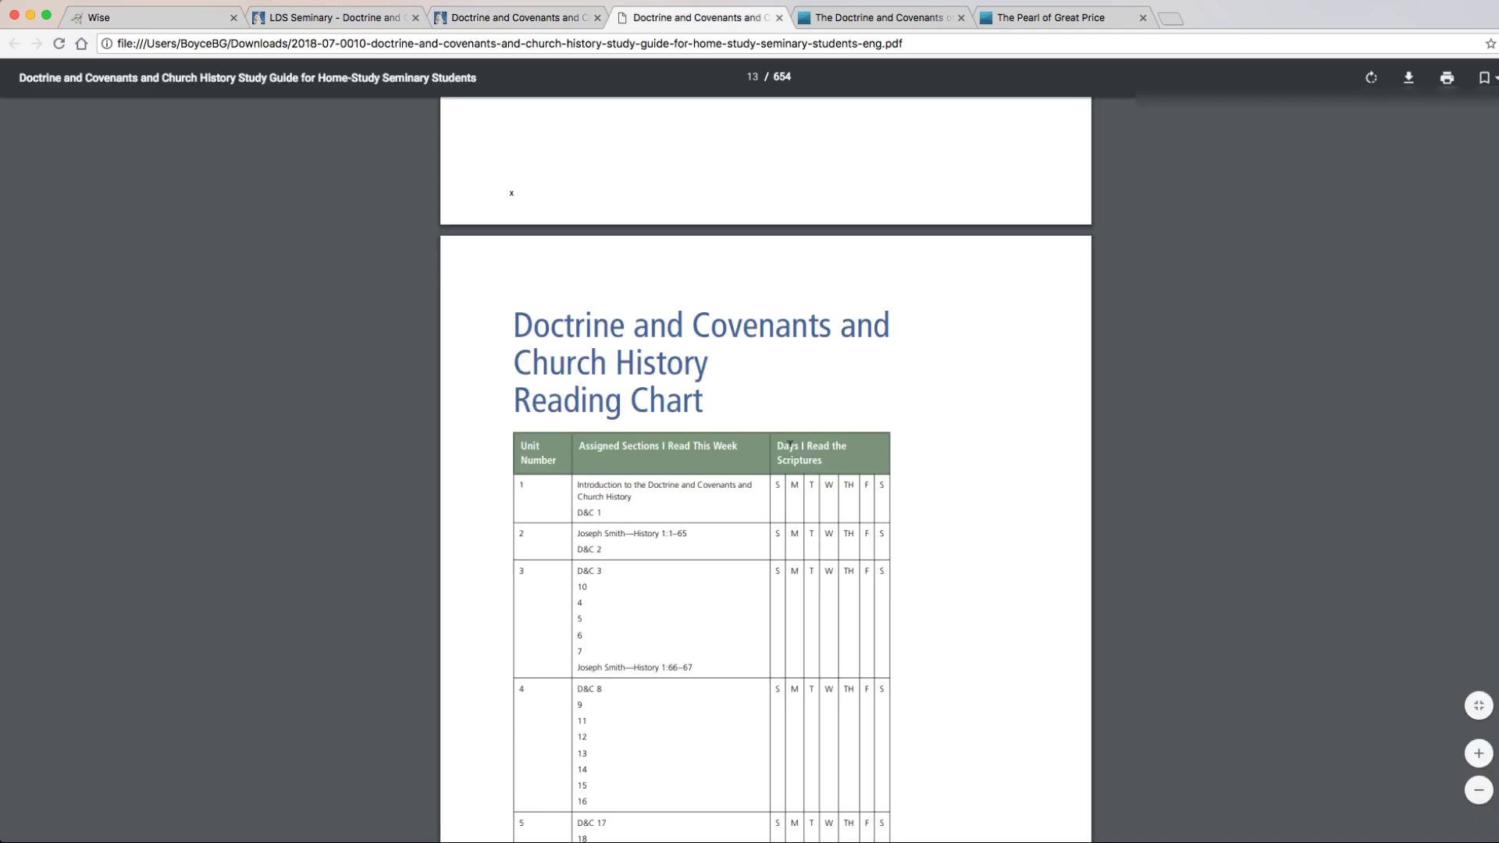
scroll(790, 445, down, 2)
drag(687, 460, 577, 453)
key(super+c)
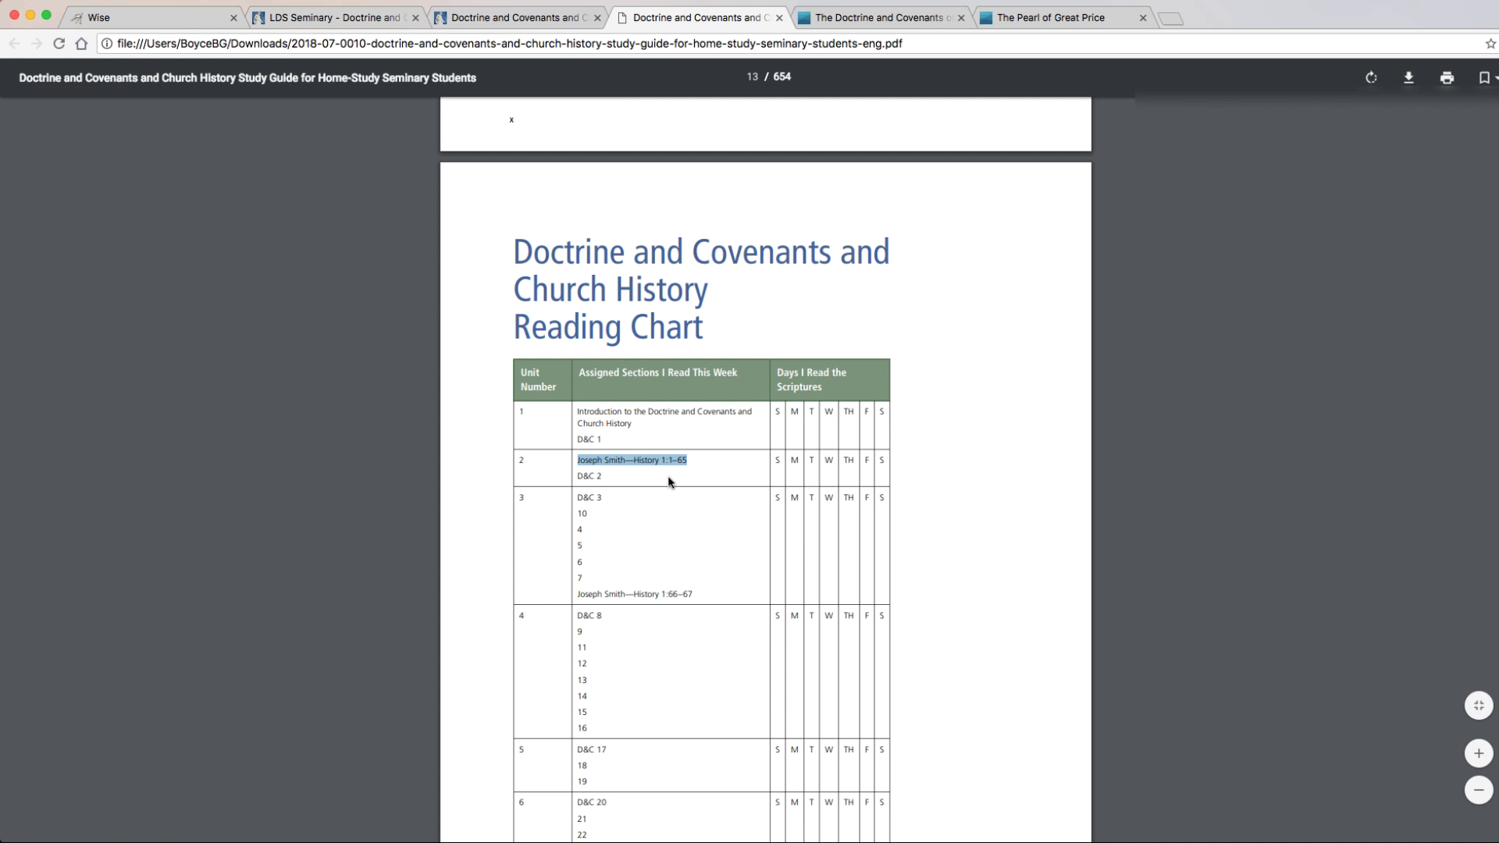
click(160, 24)
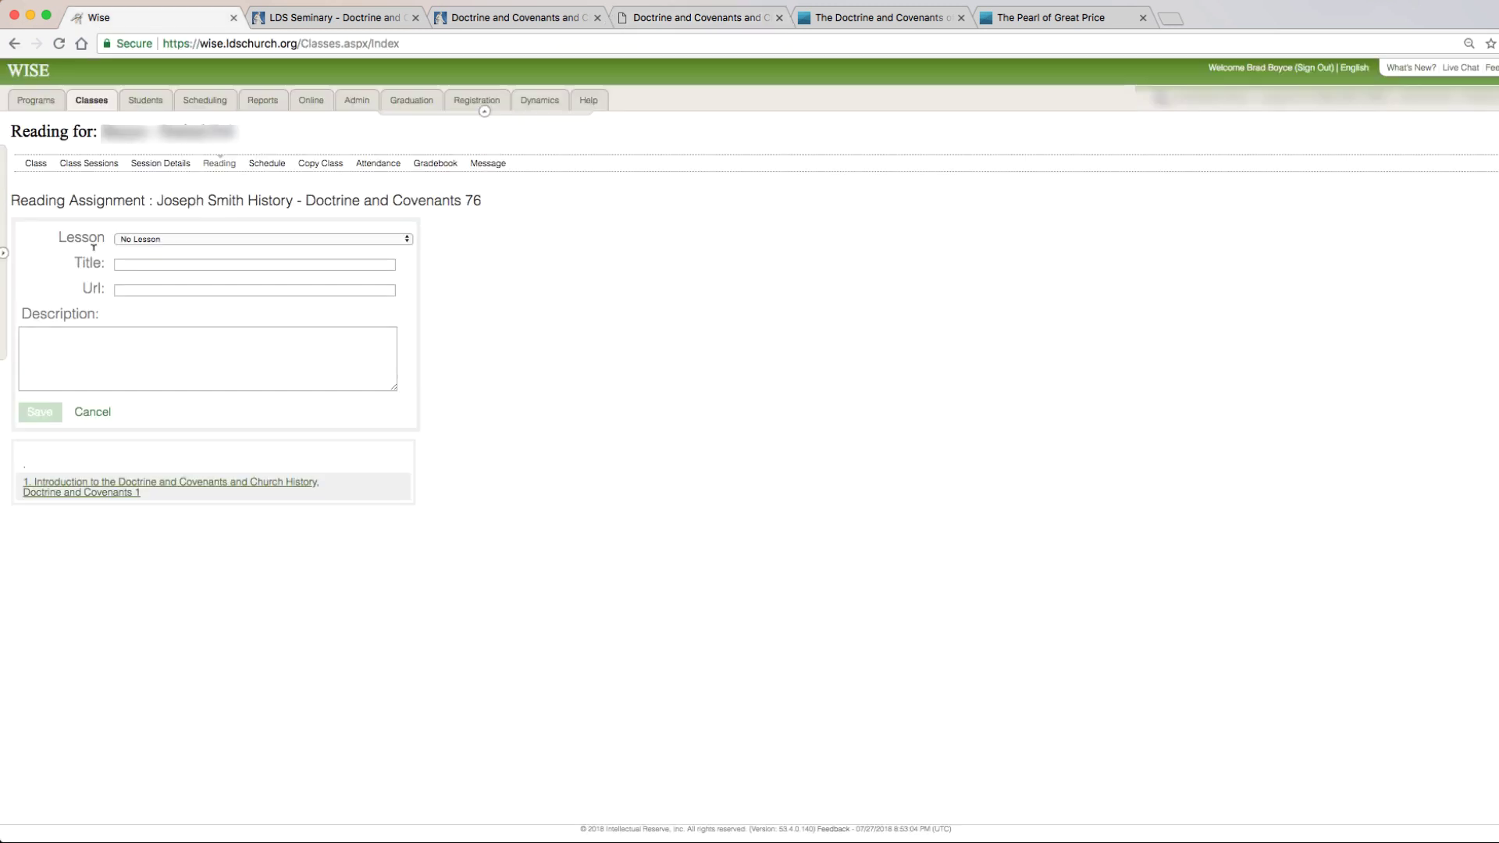
click(135, 265)
text(2)
key(super+v)
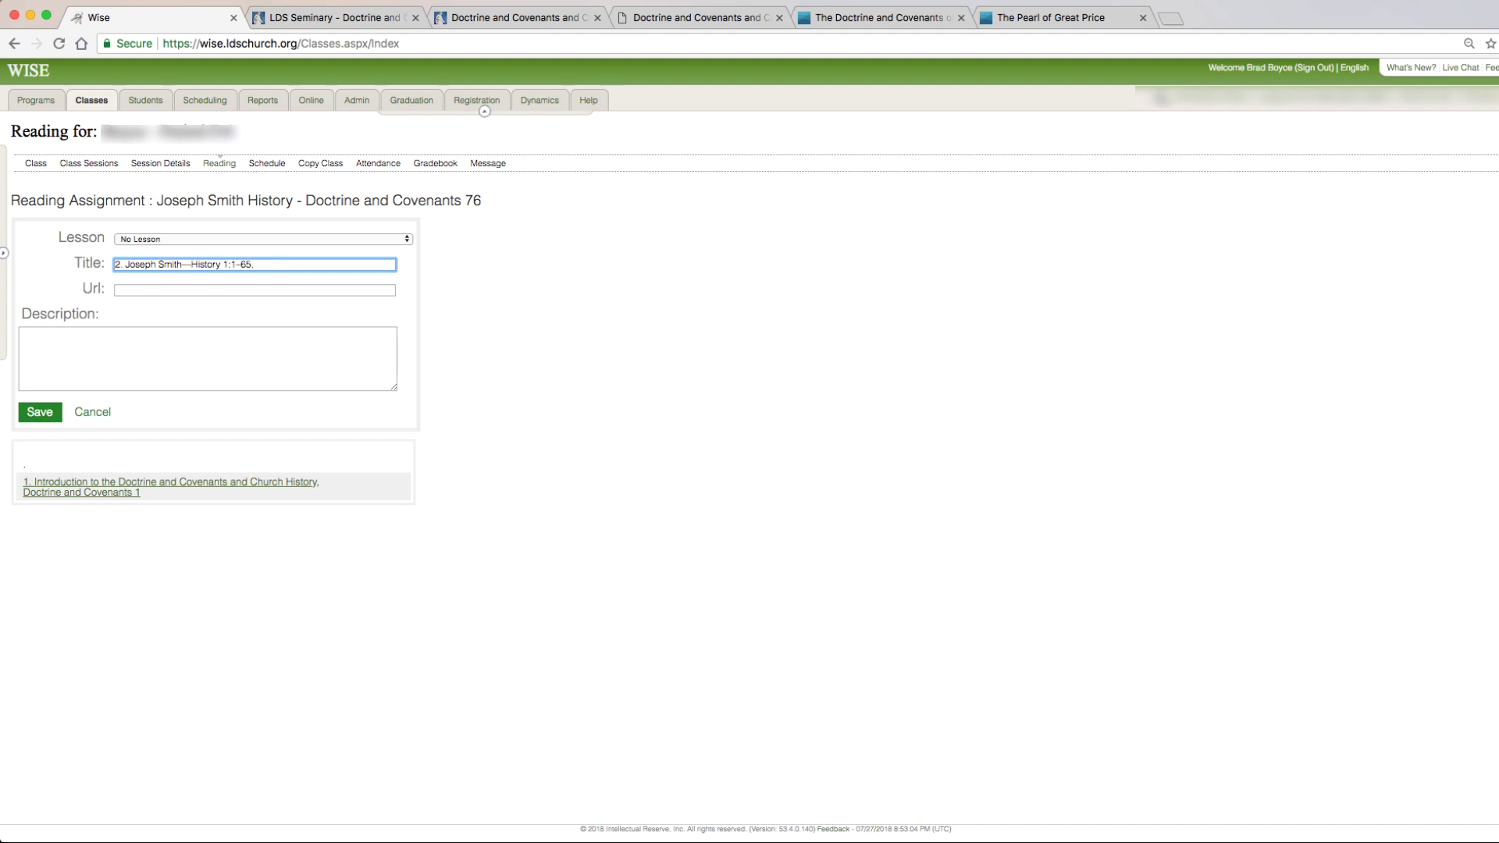
text(,)
text(Doctrine and Covenants 2)
Step: Put the Joseph Smith—History link from Pearl of Great Price into the Url and save
click(1061, 17)
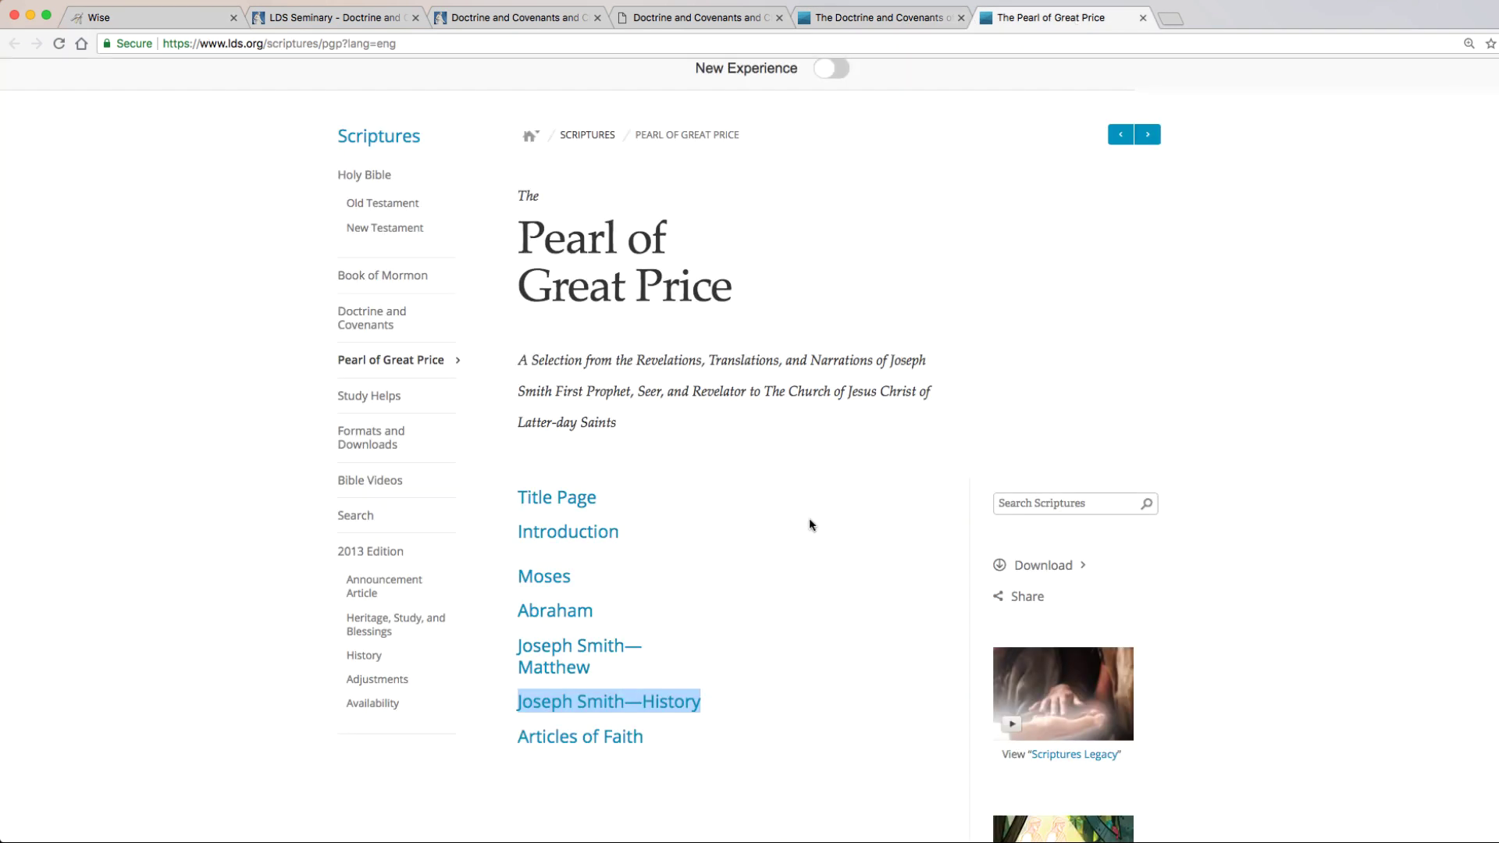
right_click(666, 709)
click(754, 705)
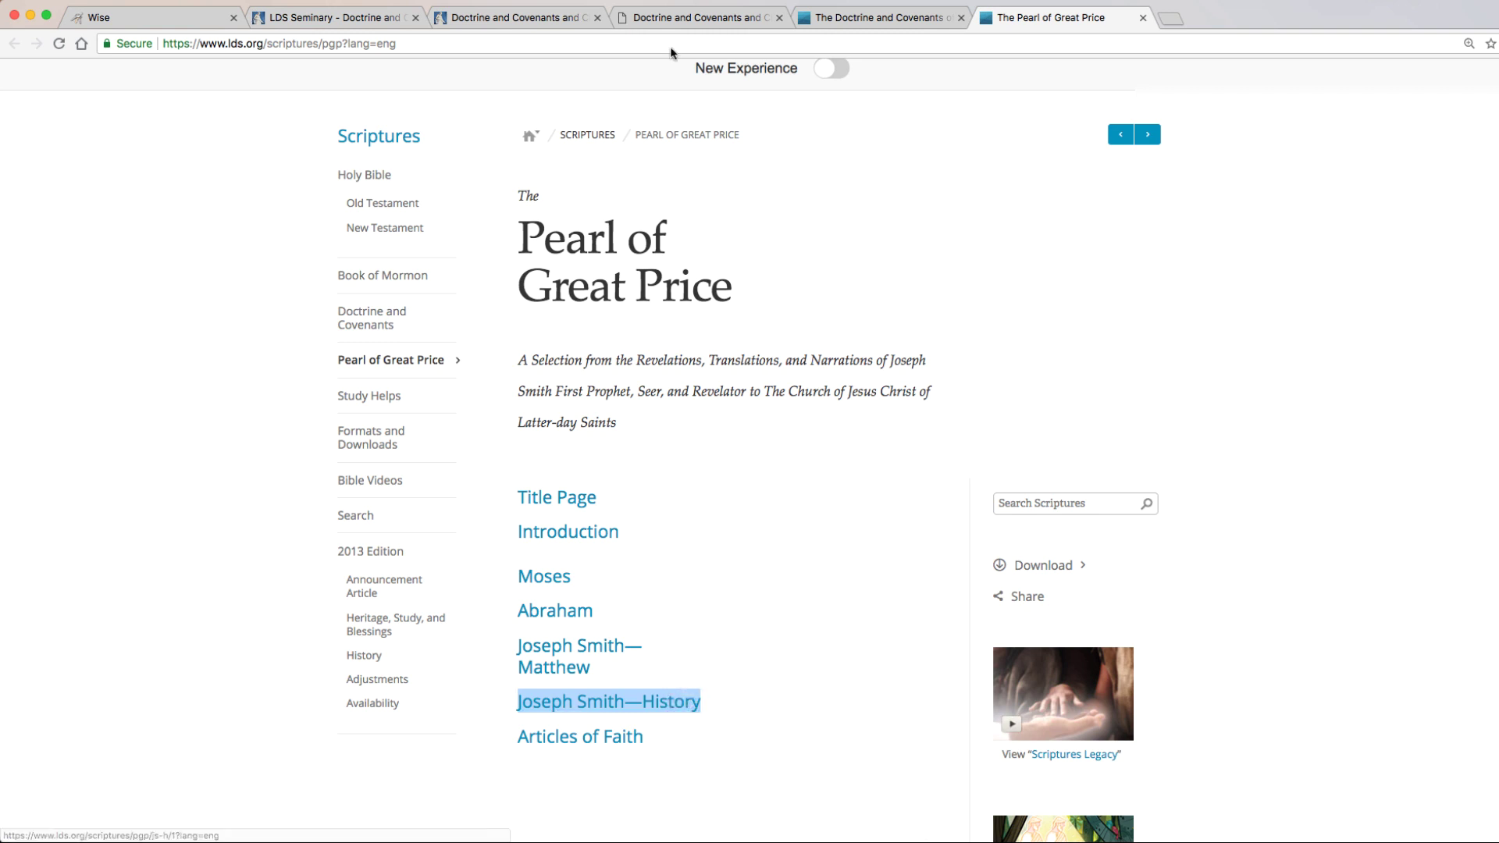
click(156, 19)
click(153, 289)
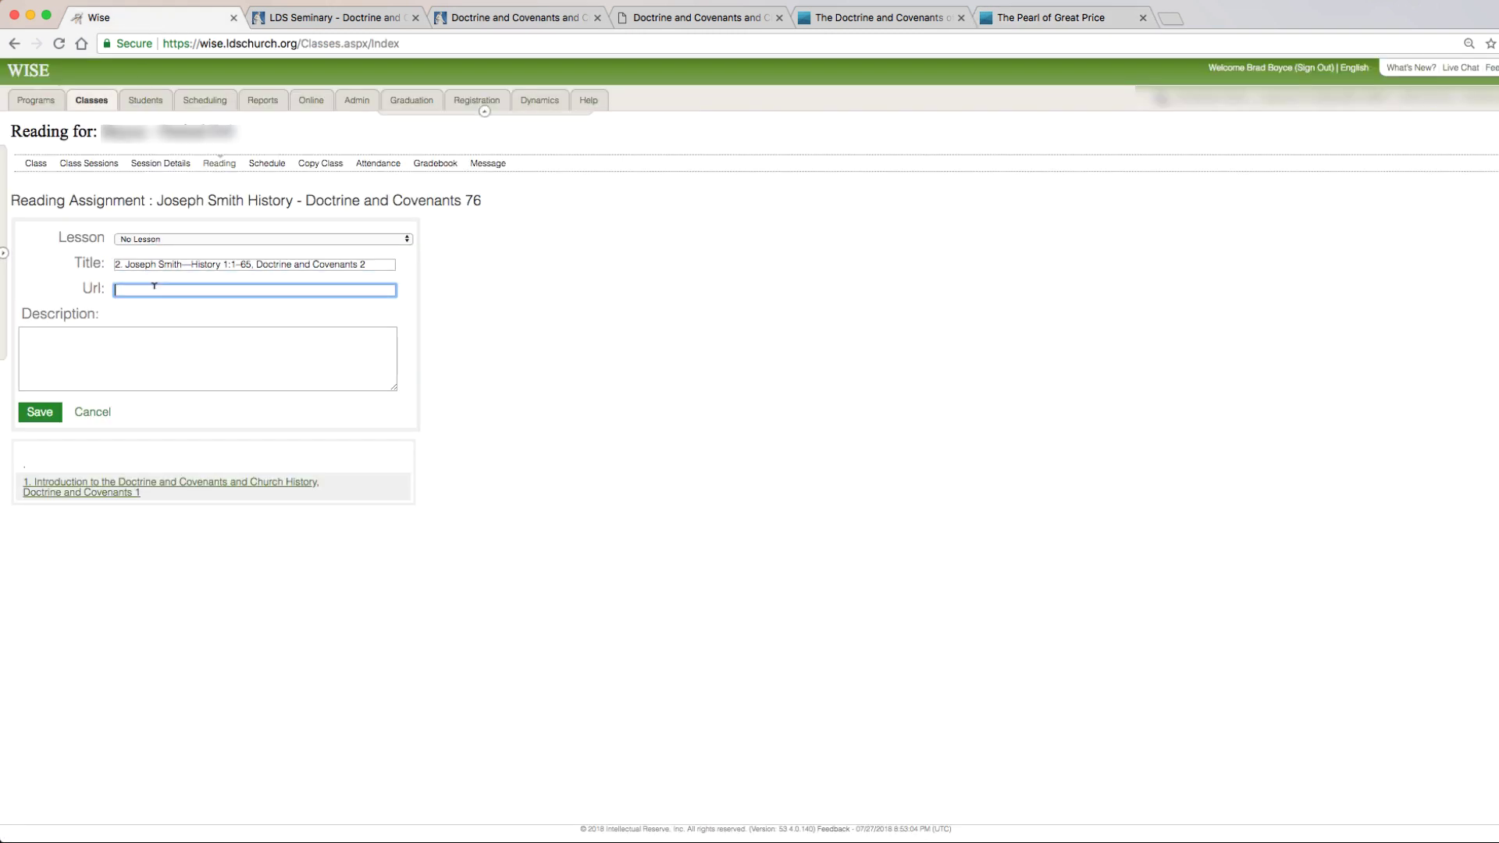
key(cmd+v)
click(46, 414)
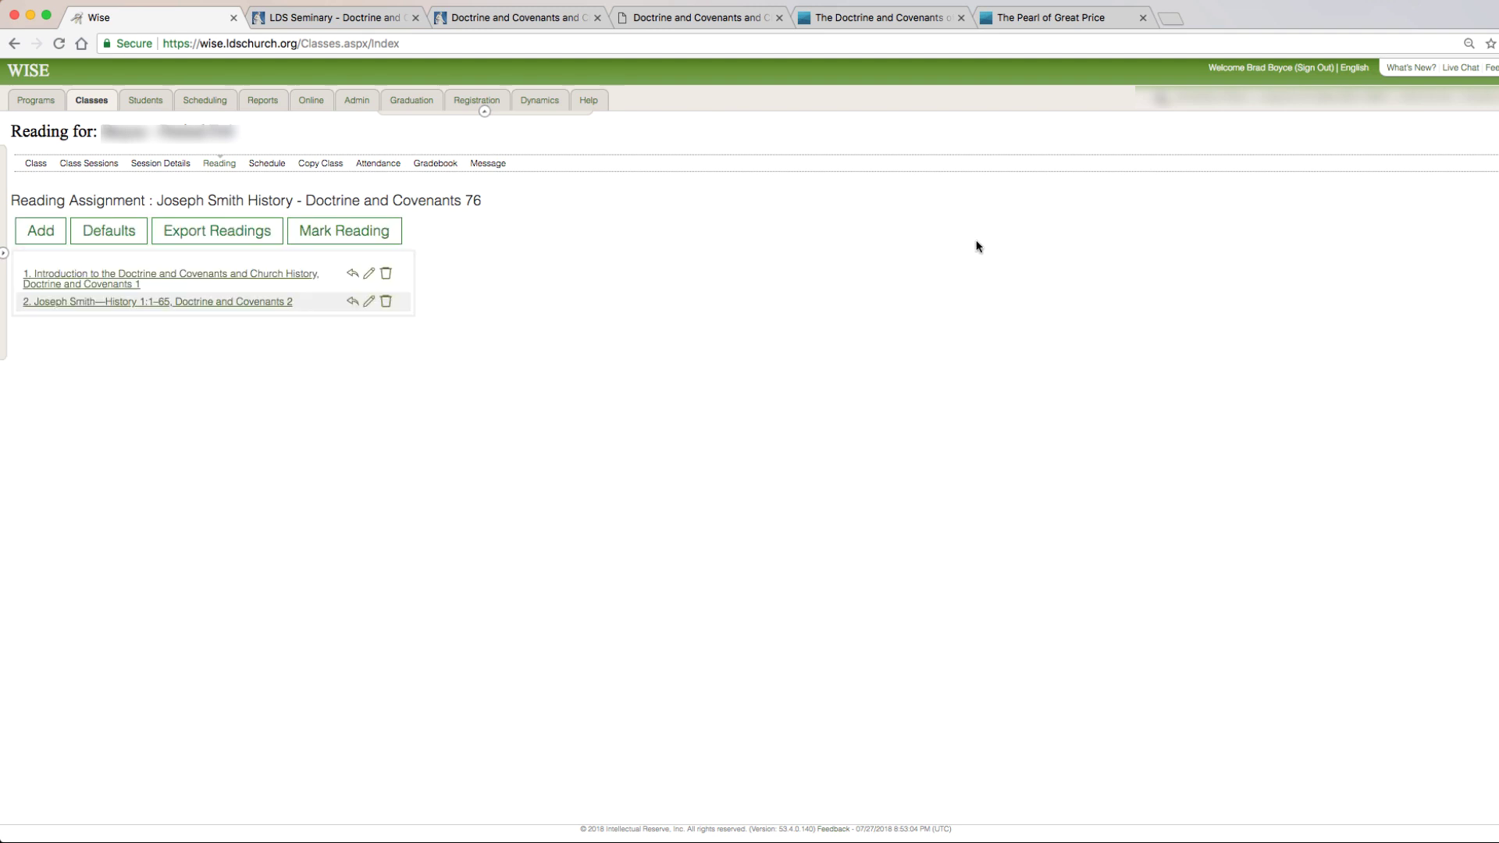
Step: Start reading 3 and title it '3.' plus the unit 3 sections copied from the online chart
click(41, 230)
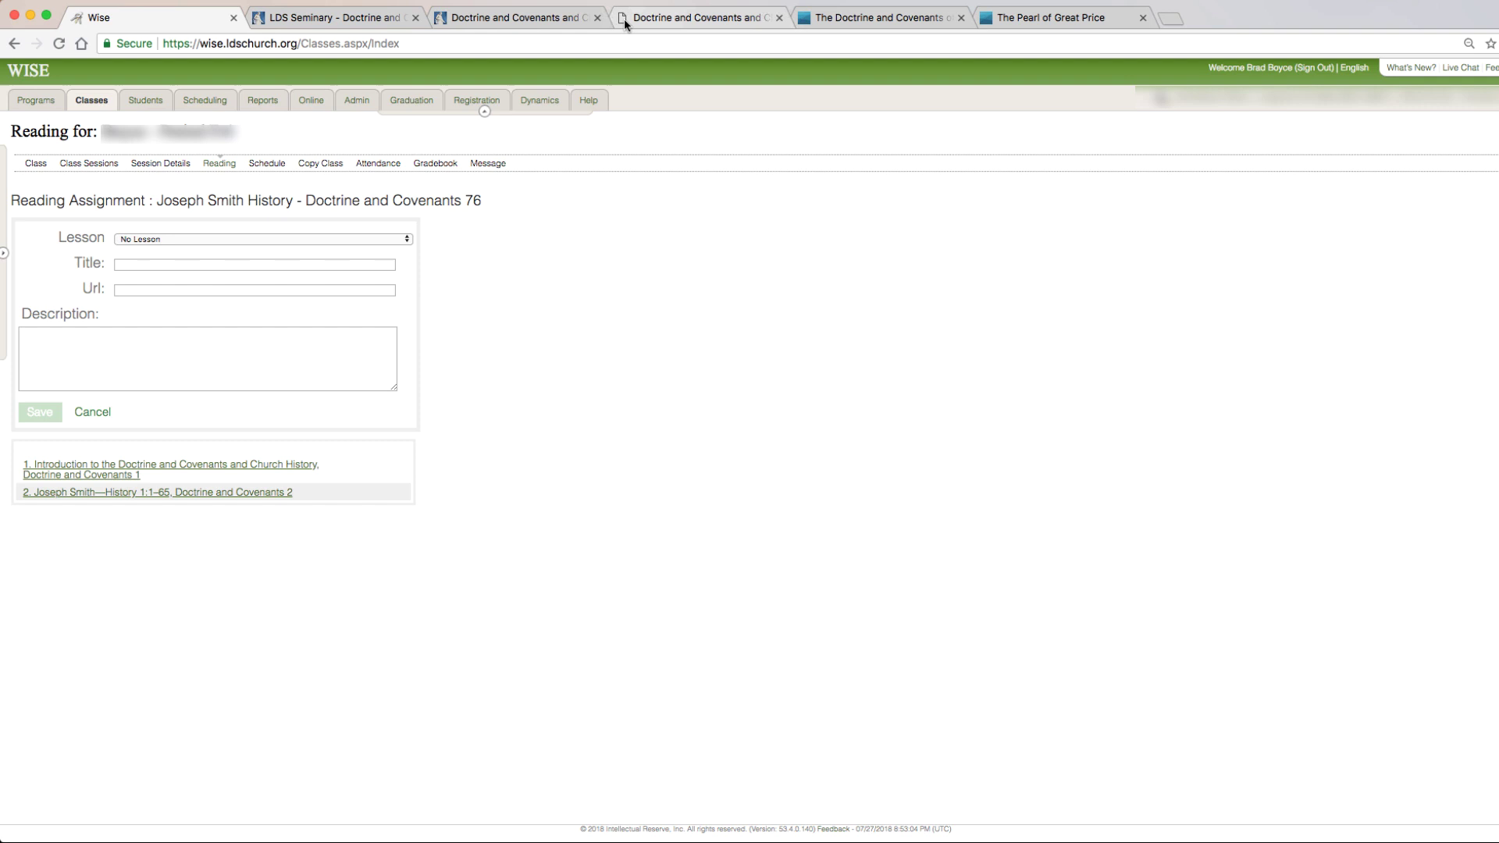
click(551, 19)
scroll(697, 451, down, 2)
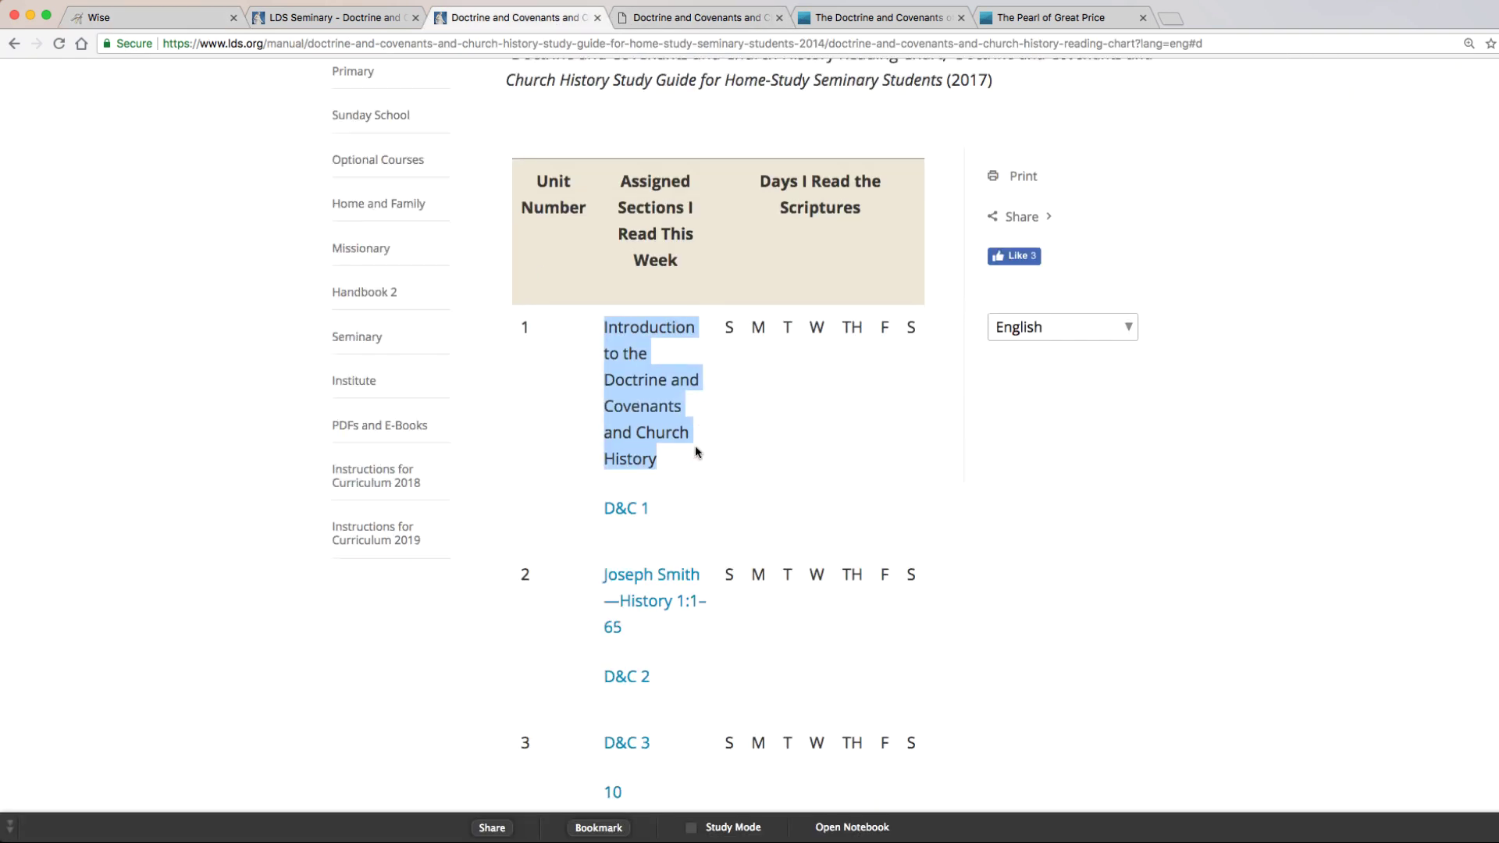
scroll(697, 451, down, 5)
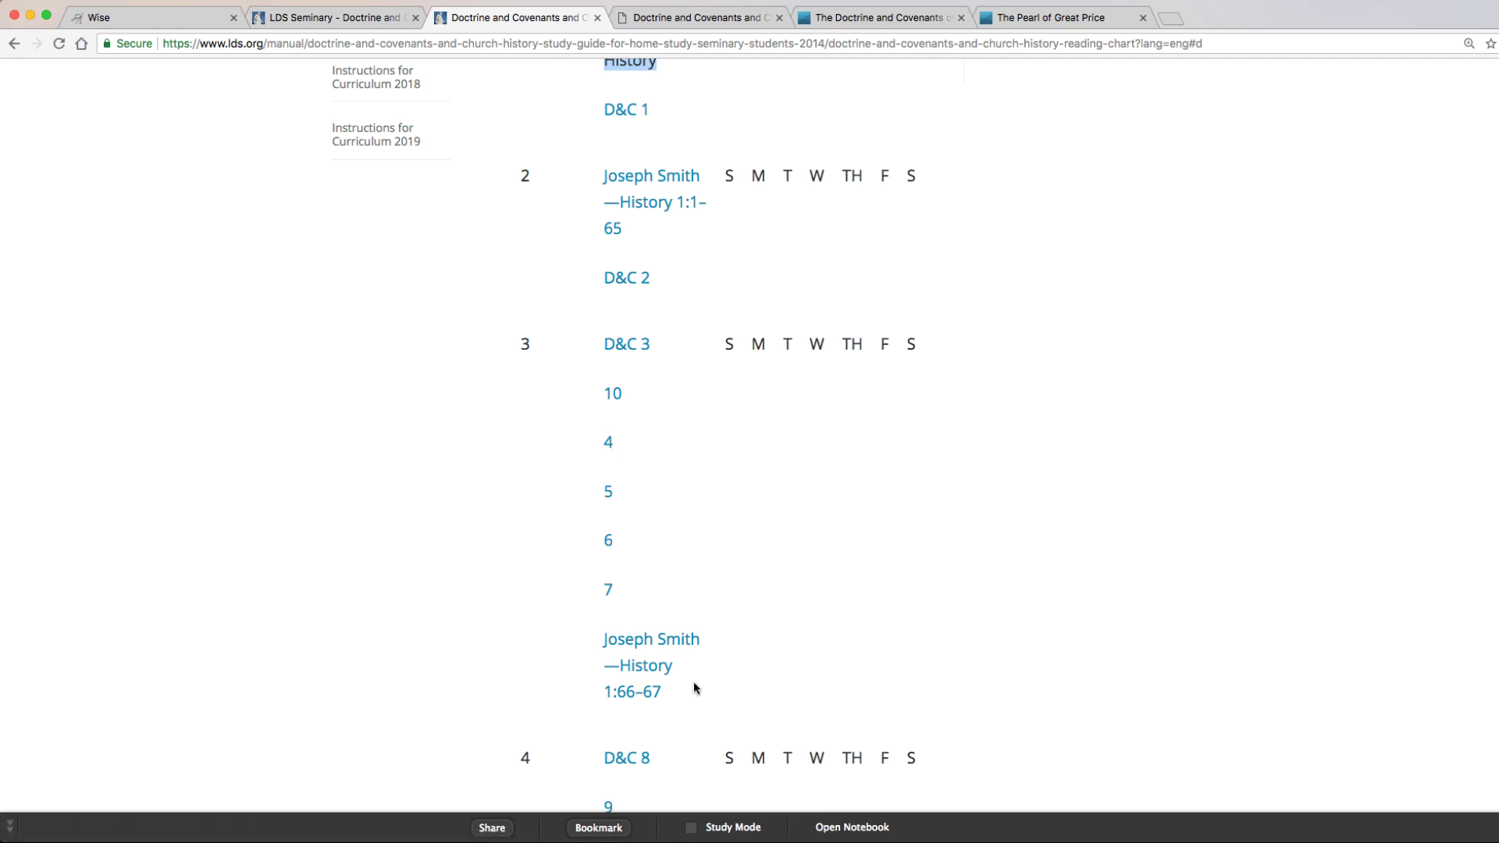
drag(696, 688, 603, 639)
click(172, 21)
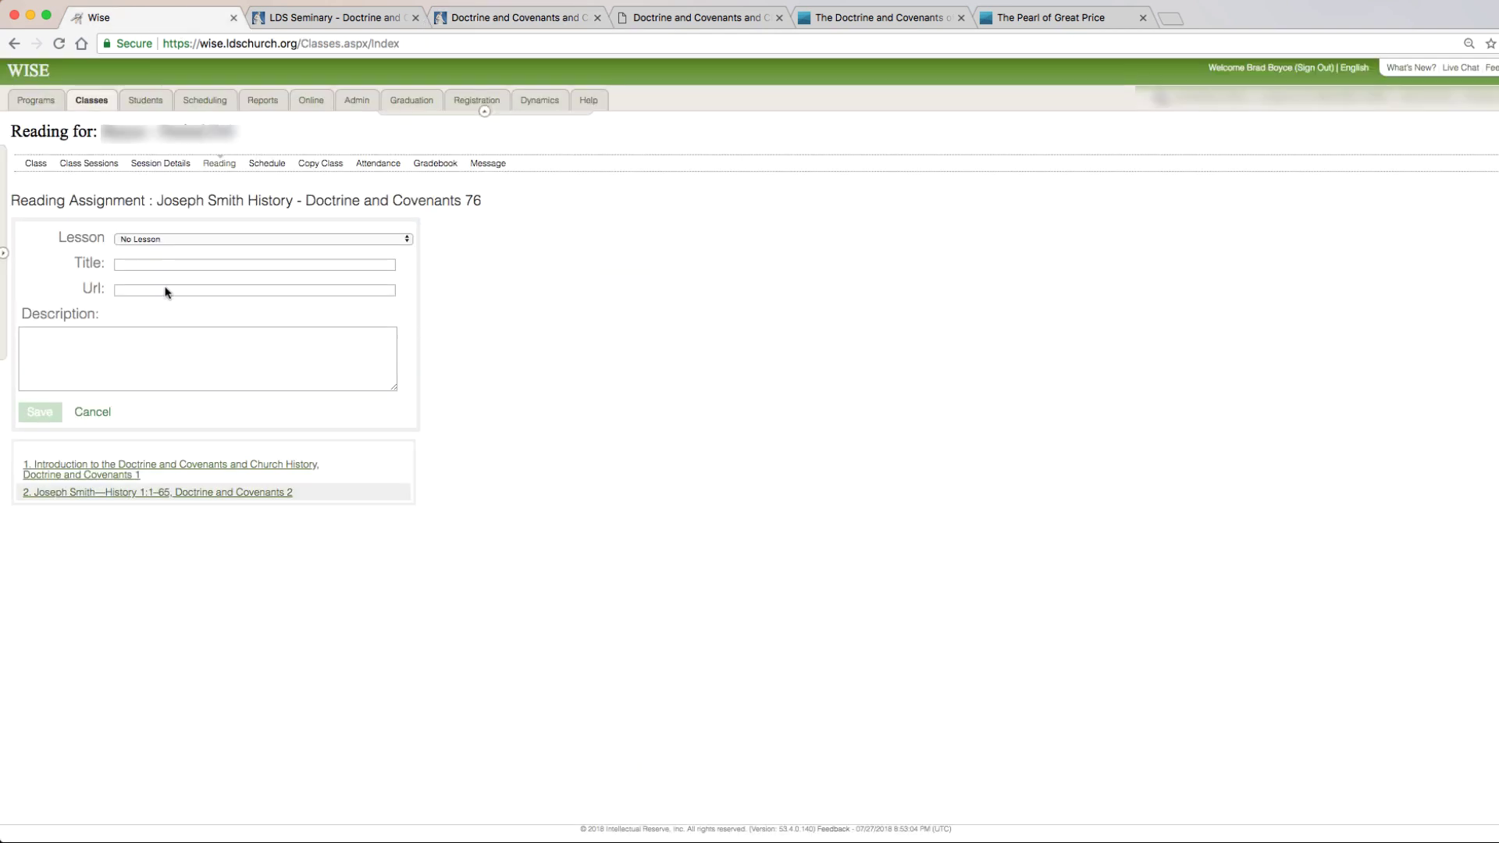
click(166, 264)
text(3)
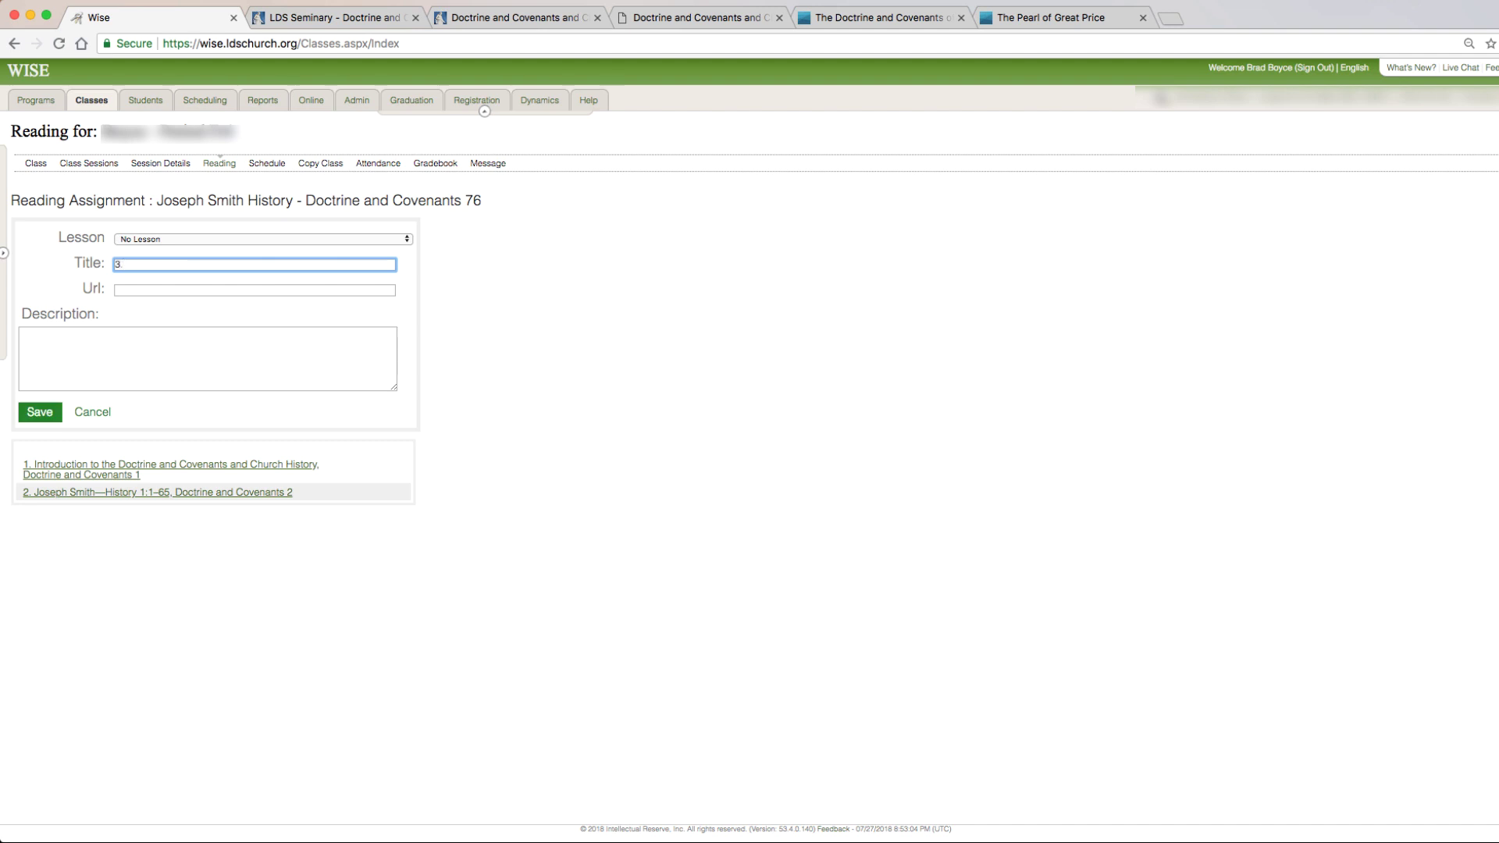
text(.)
key(super+v)
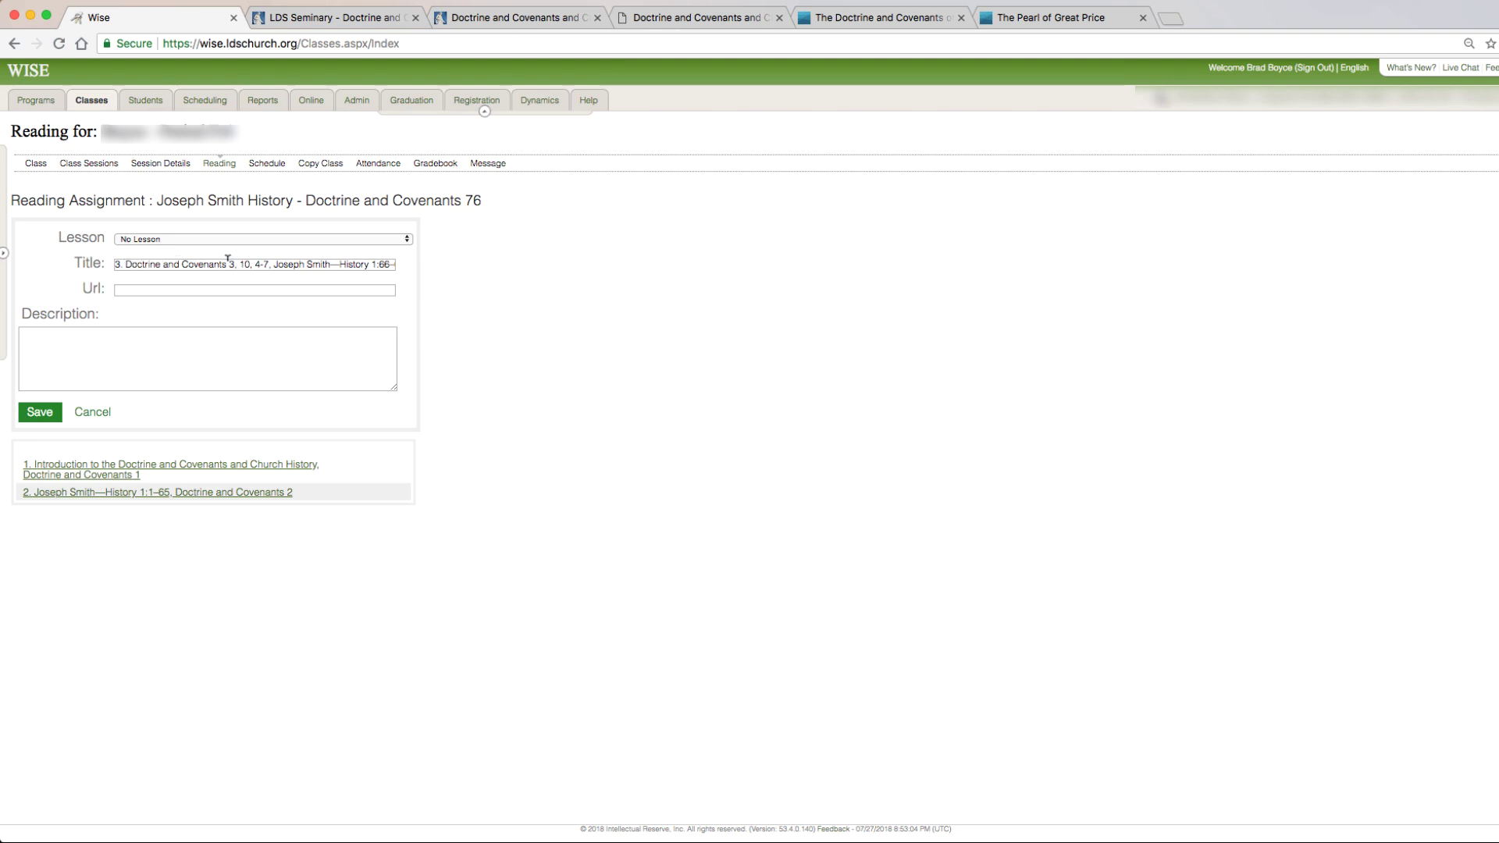
Step: Copy the section 3 link from the Doctrine and Covenants page into the Url and save
click(867, 17)
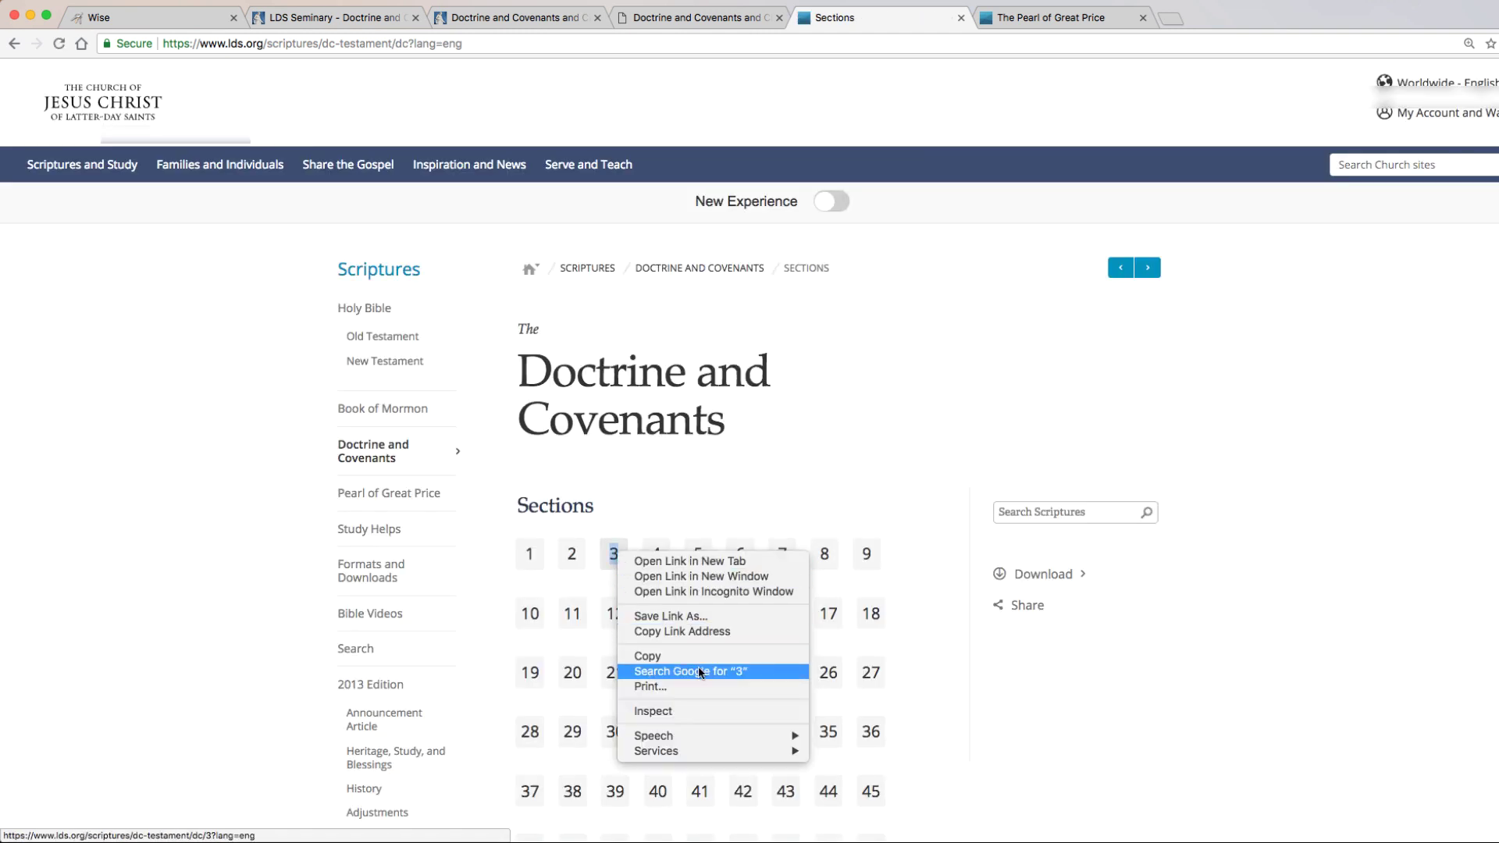
click(712, 633)
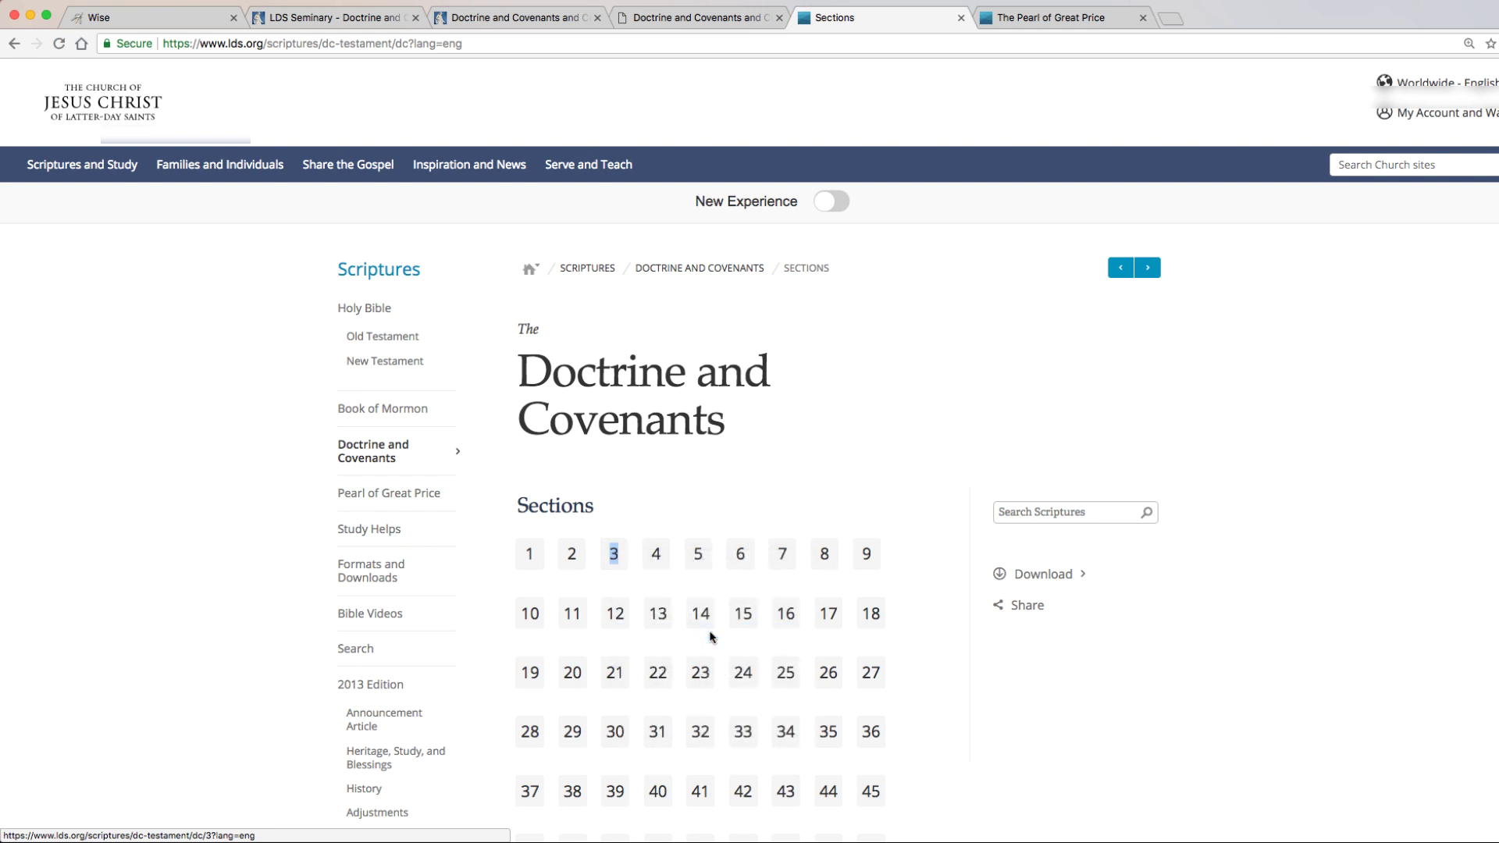
click(164, 16)
click(228, 290)
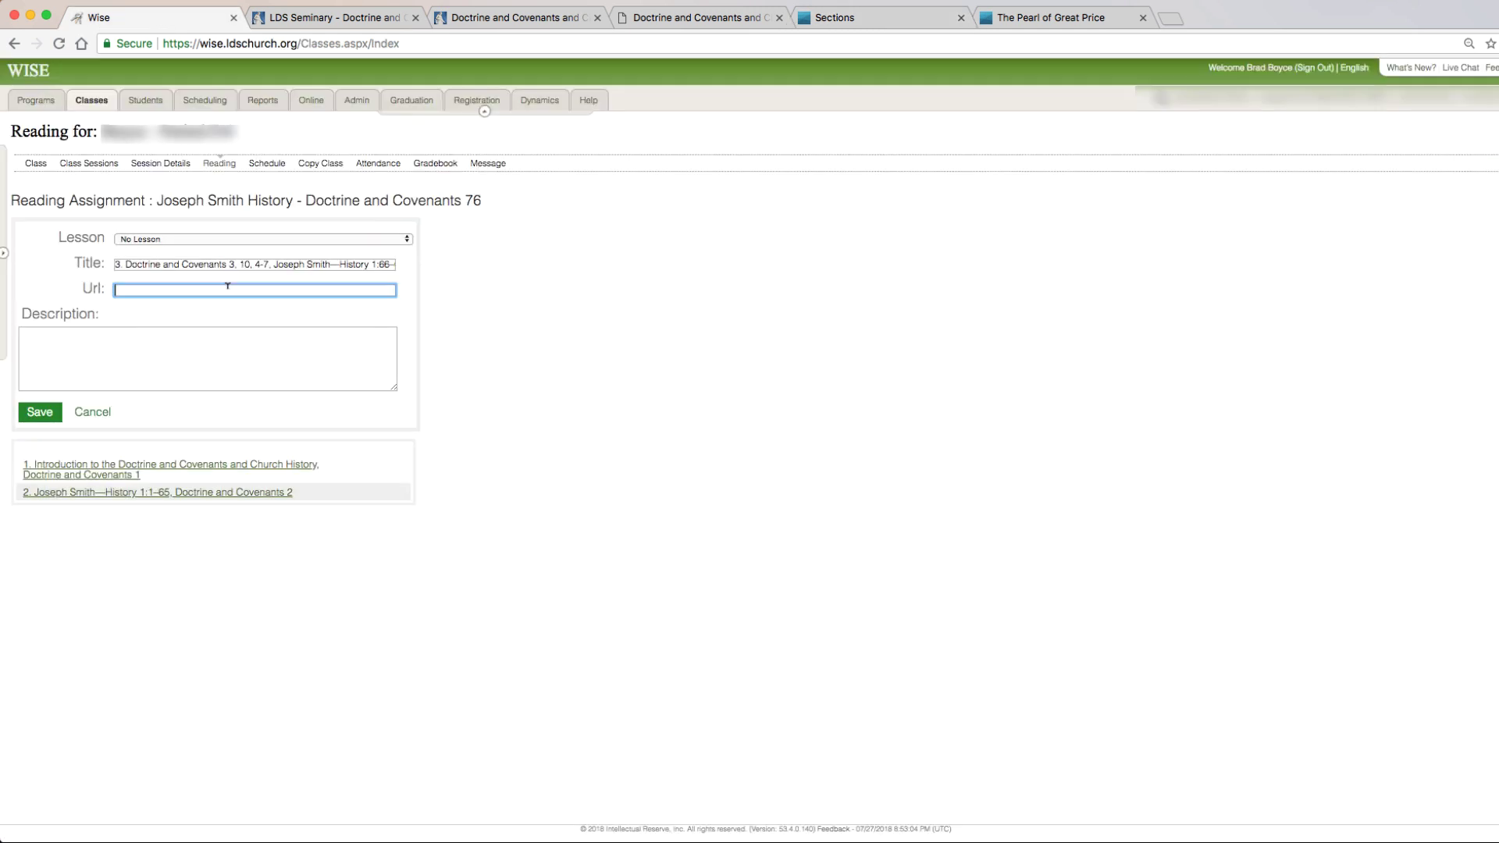
click(41, 412)
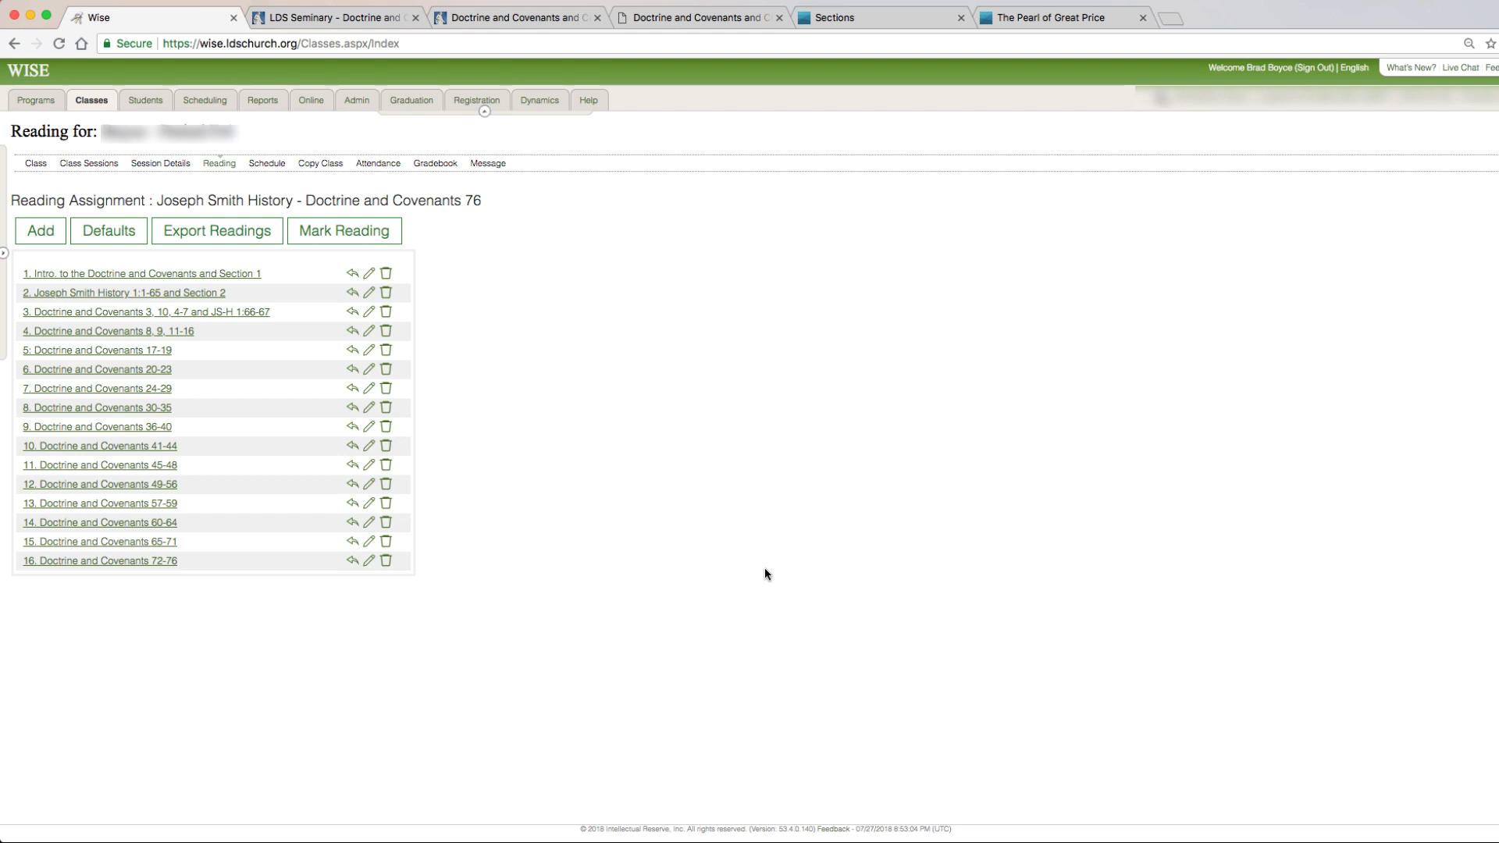
Step: Export the readings to the first class in the list, replacing its existing readings
click(218, 235)
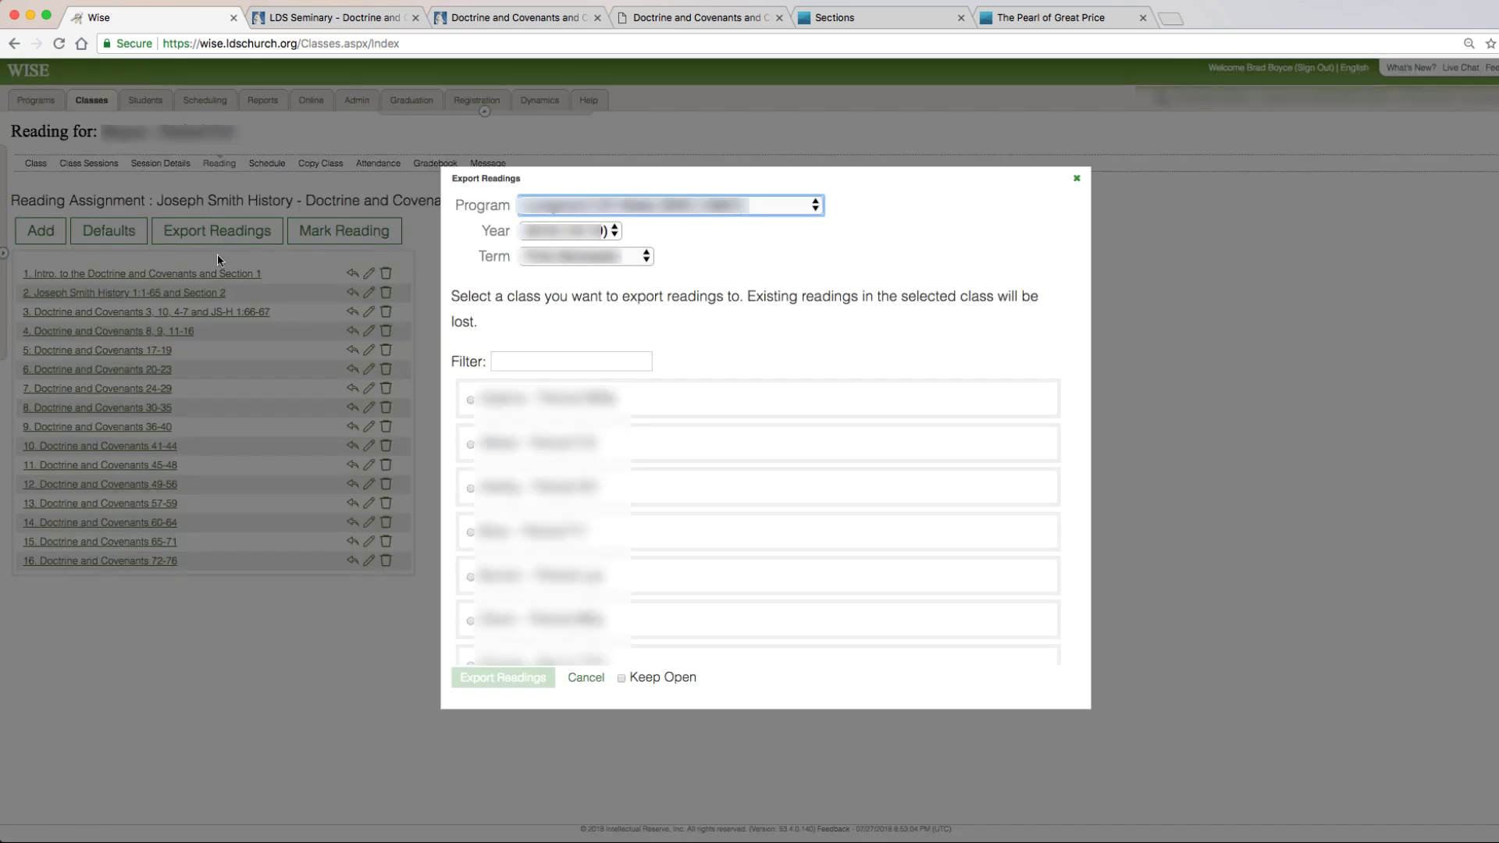
click(470, 401)
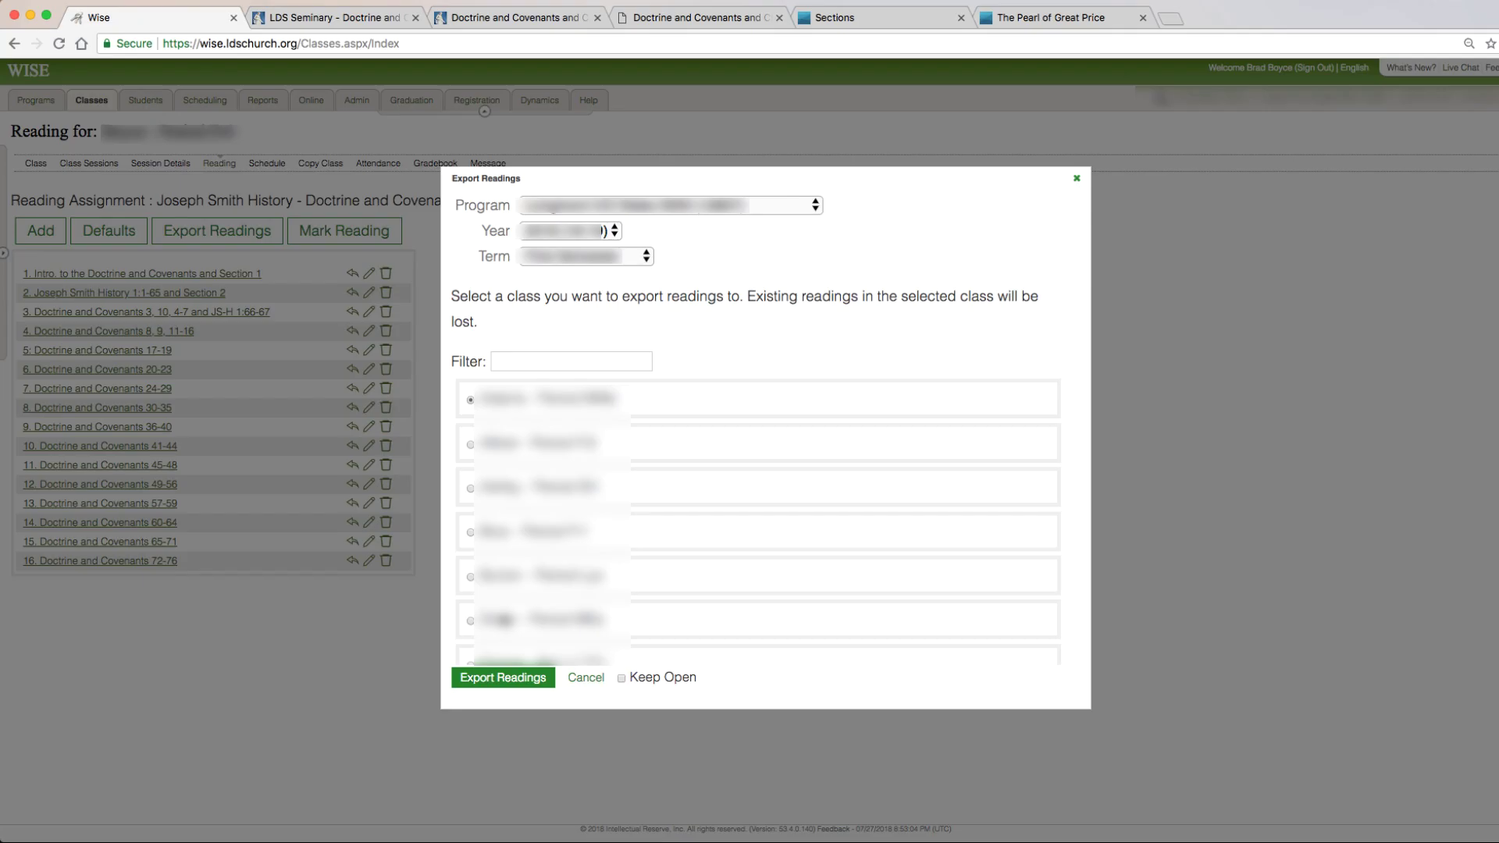
click(511, 678)
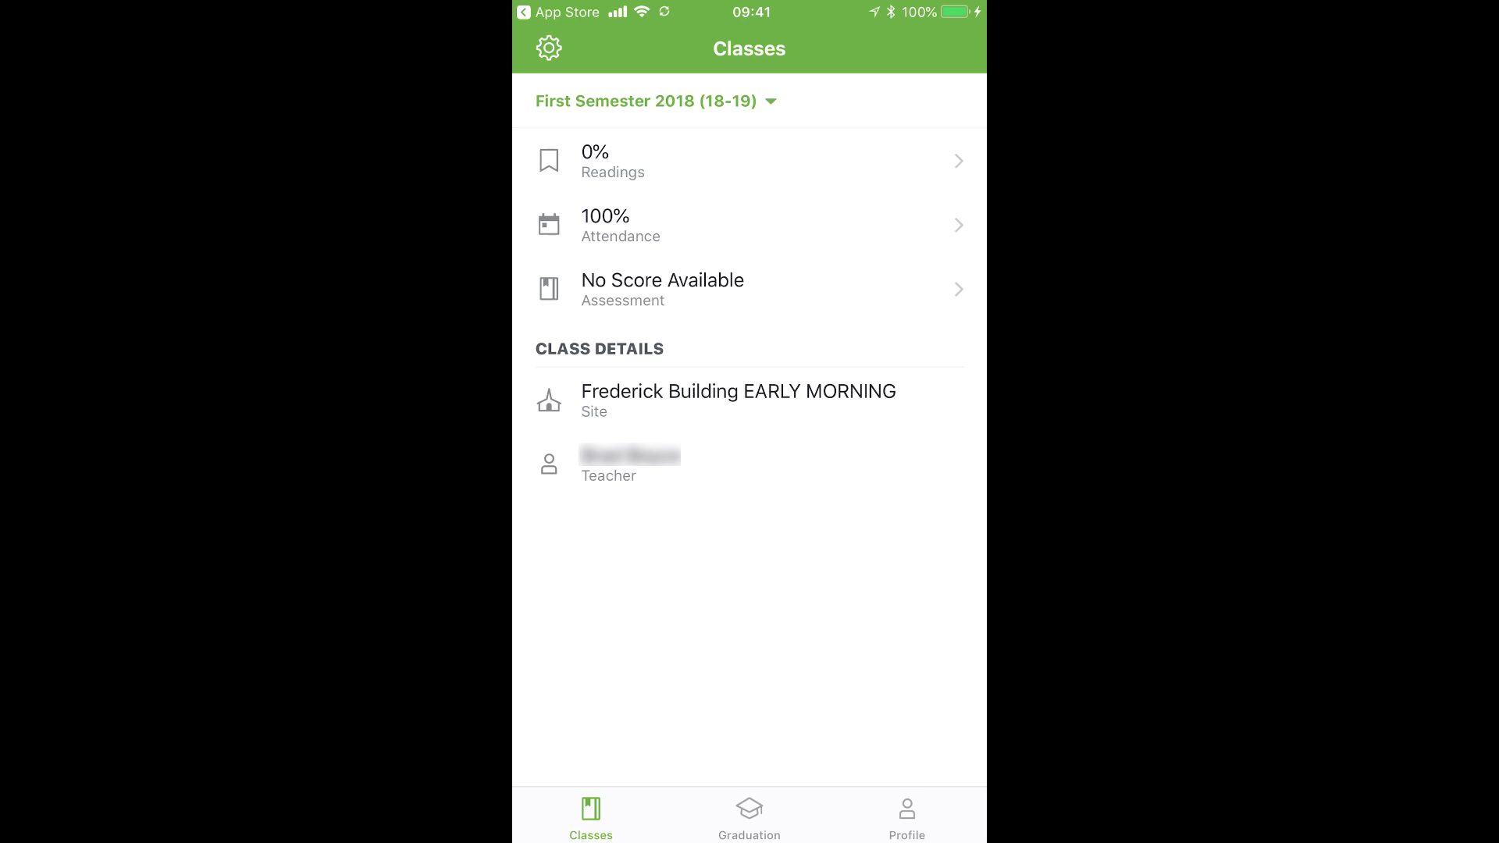
Step: In the student's Readings list, check off readings 1, 2 and 3
click(658, 160)
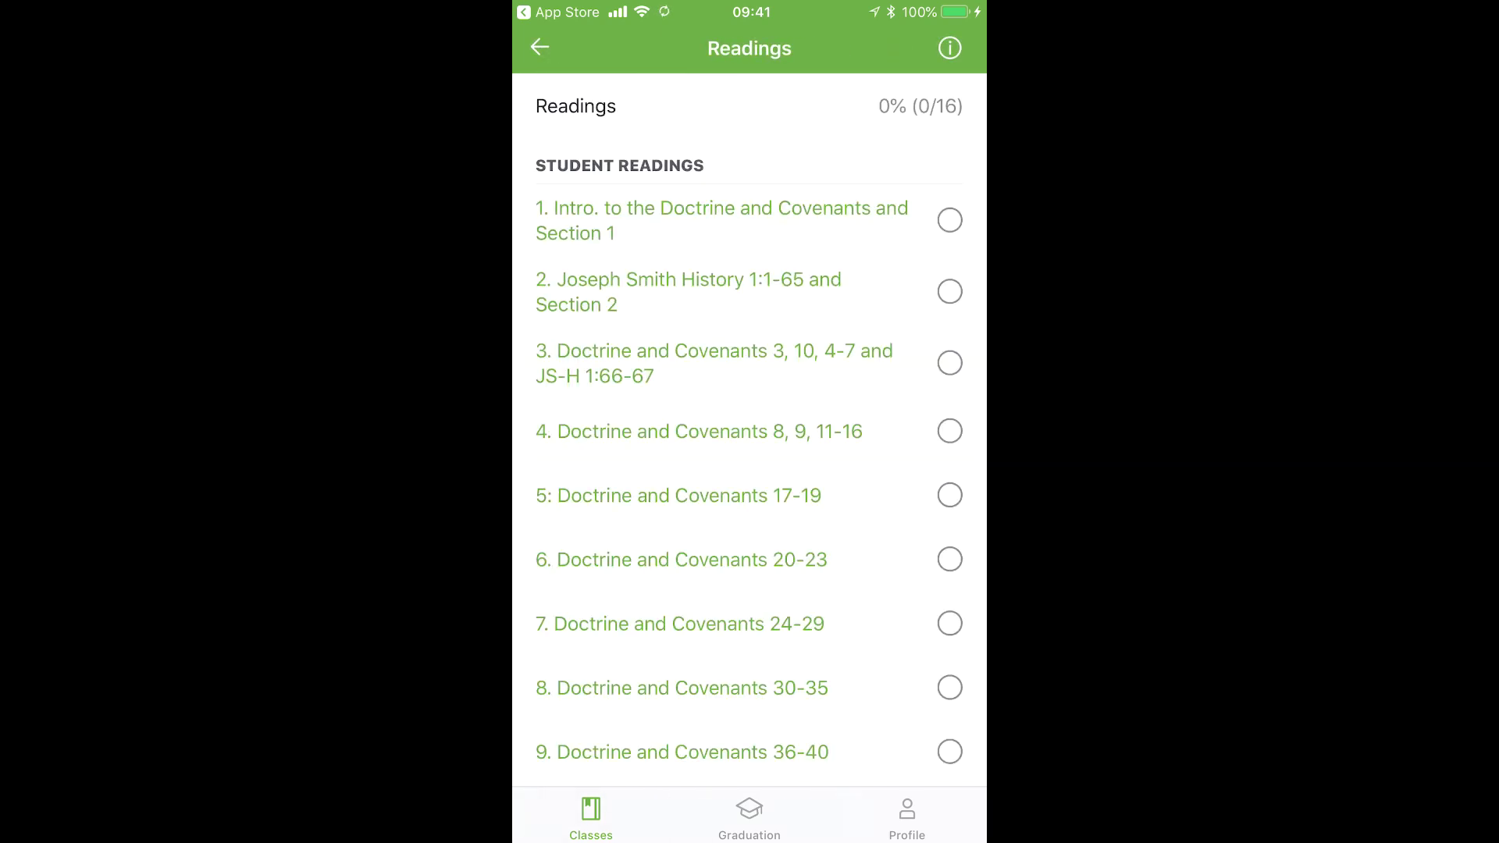
scroll(749, 468, down, 6)
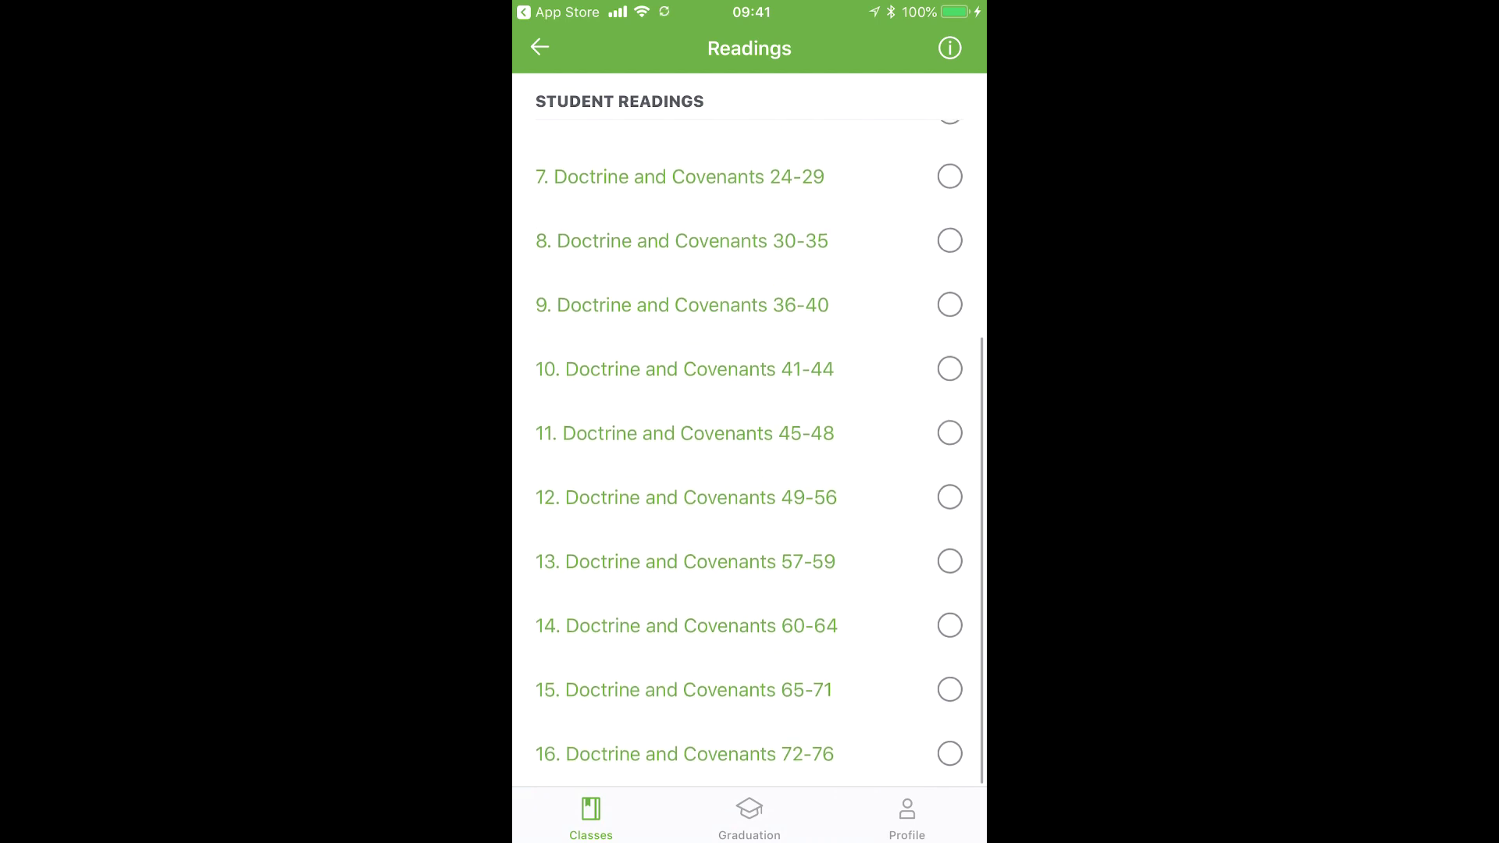
scroll(749, 468, up, 6)
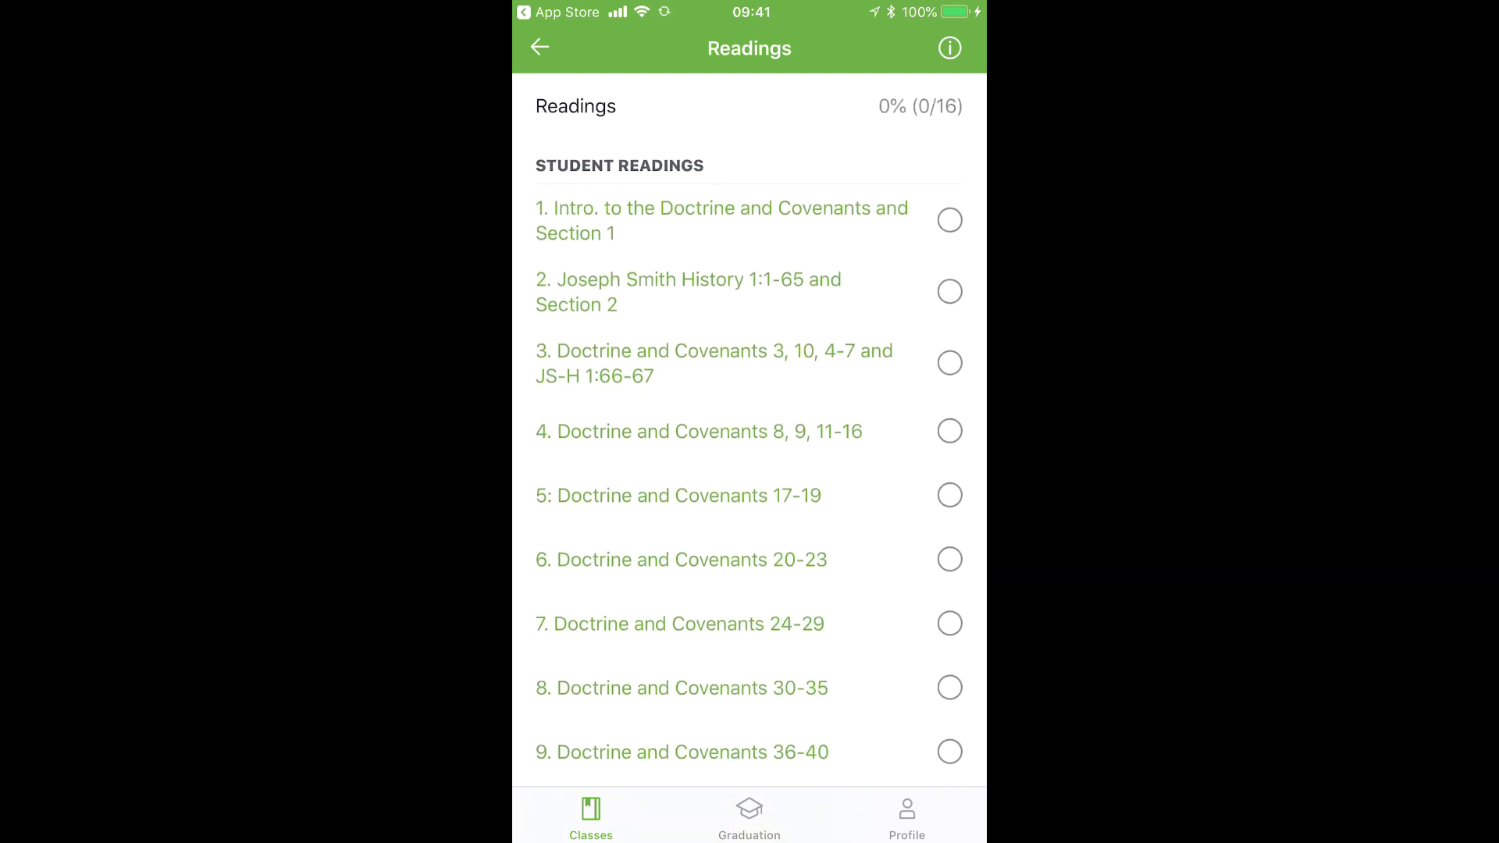
click(950, 220)
click(949, 291)
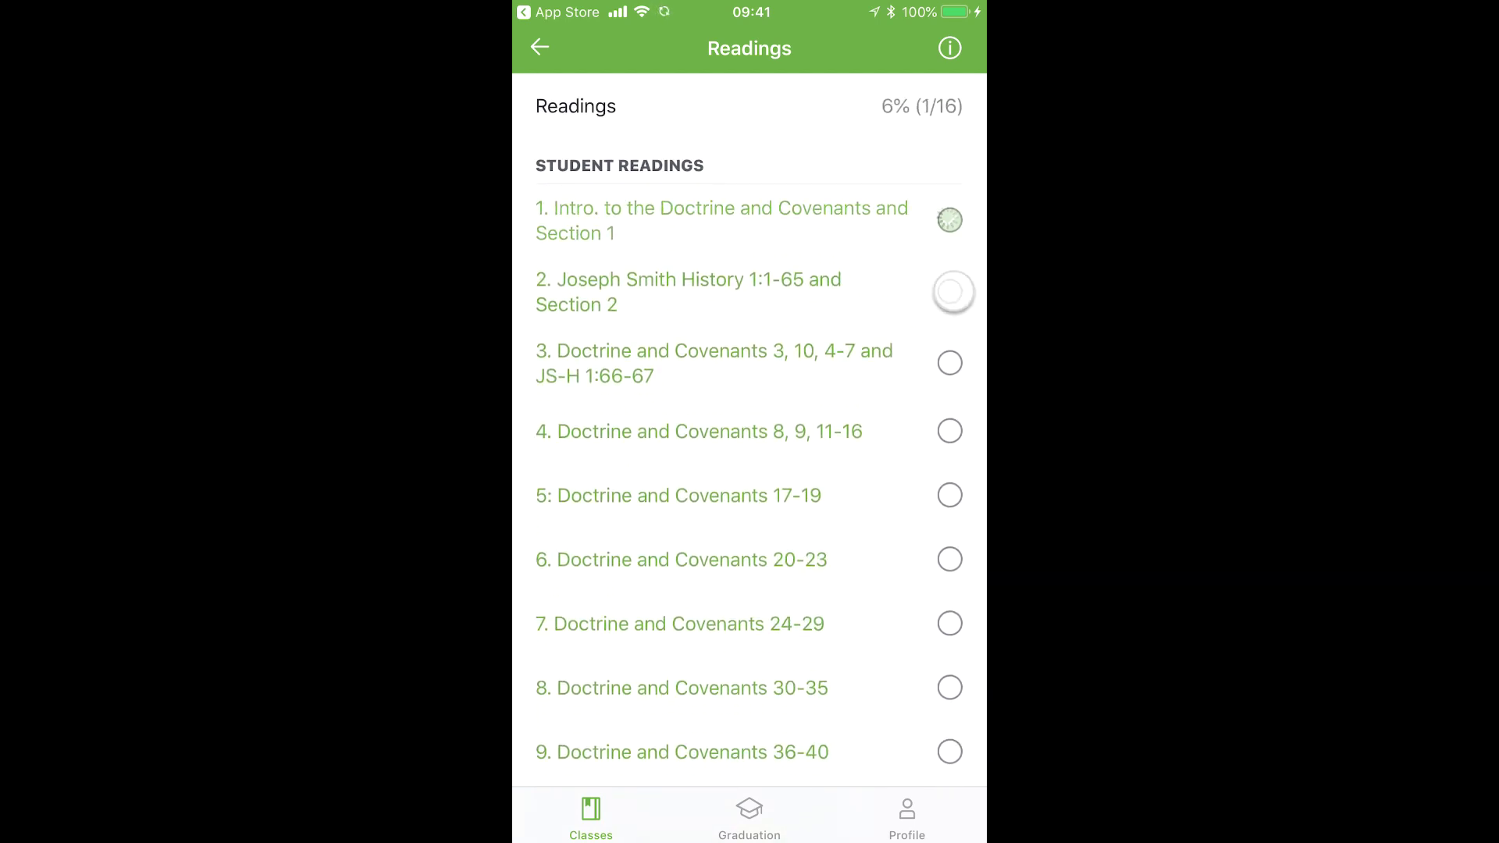
click(949, 363)
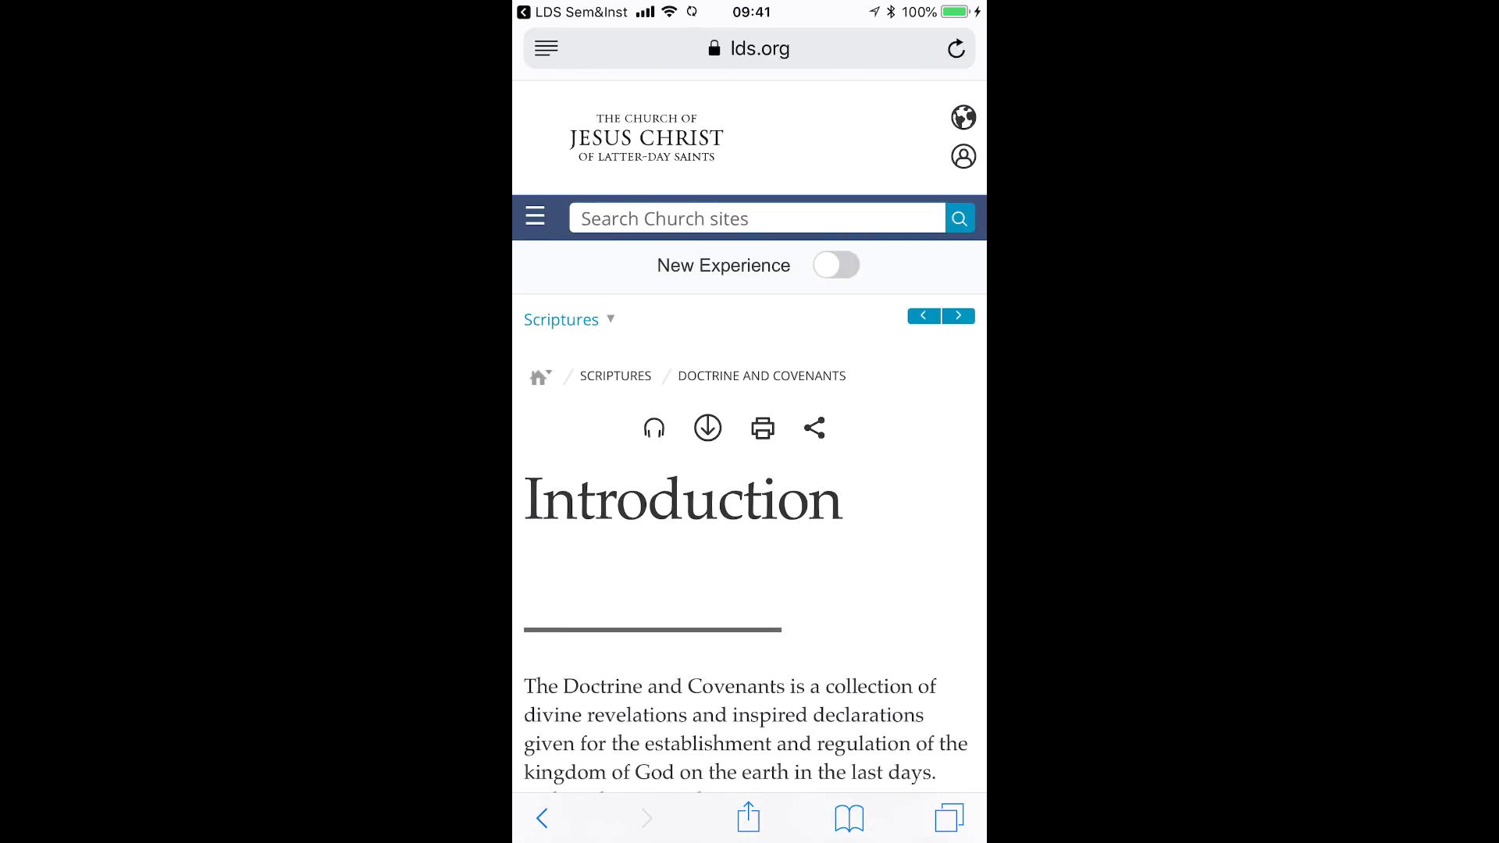
scroll(749, 500, down, 4)
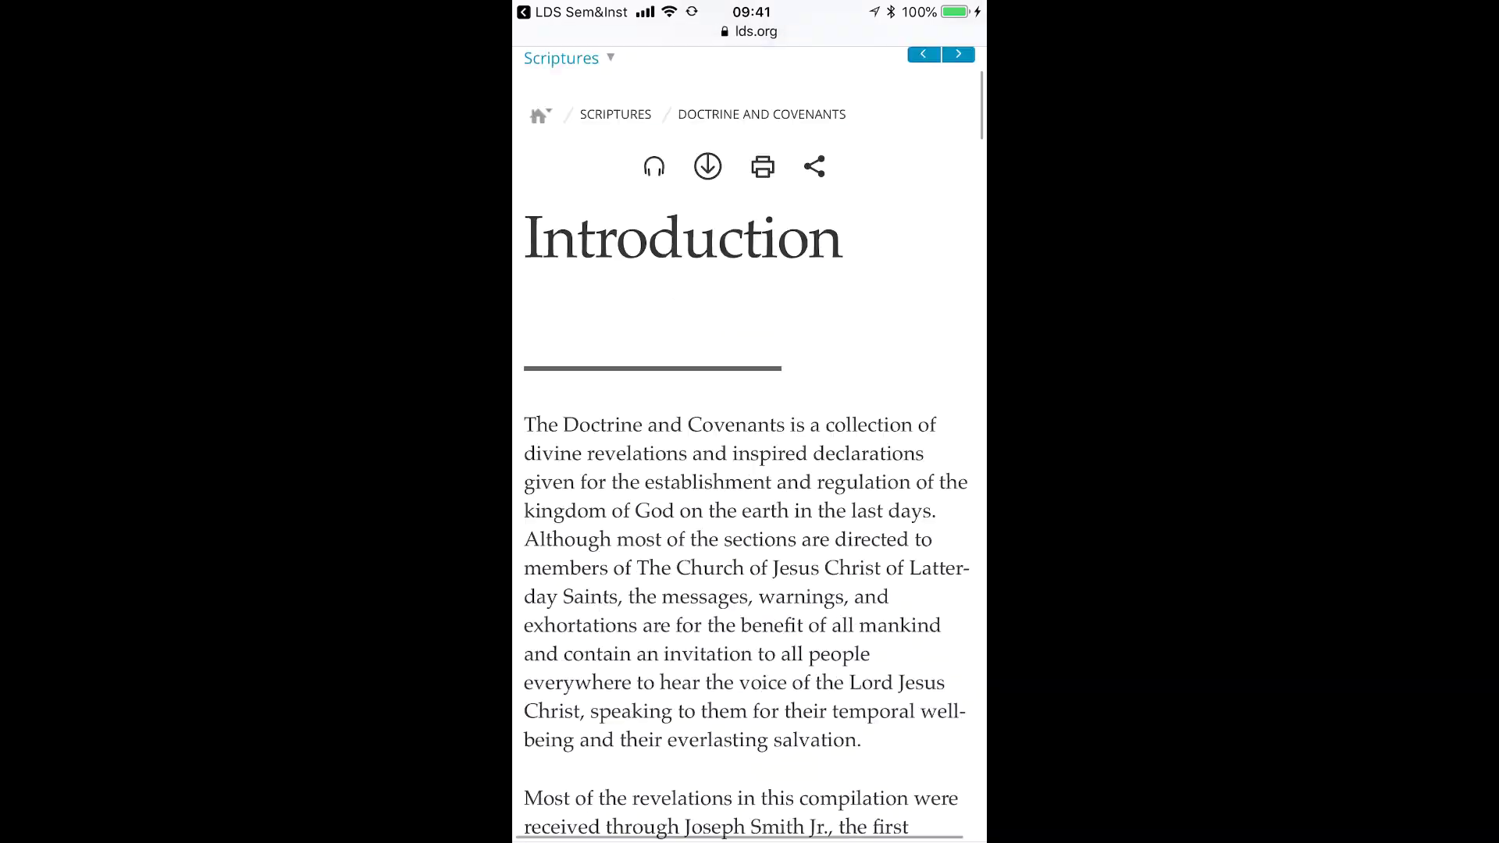
scroll(750, 500, up, 4)
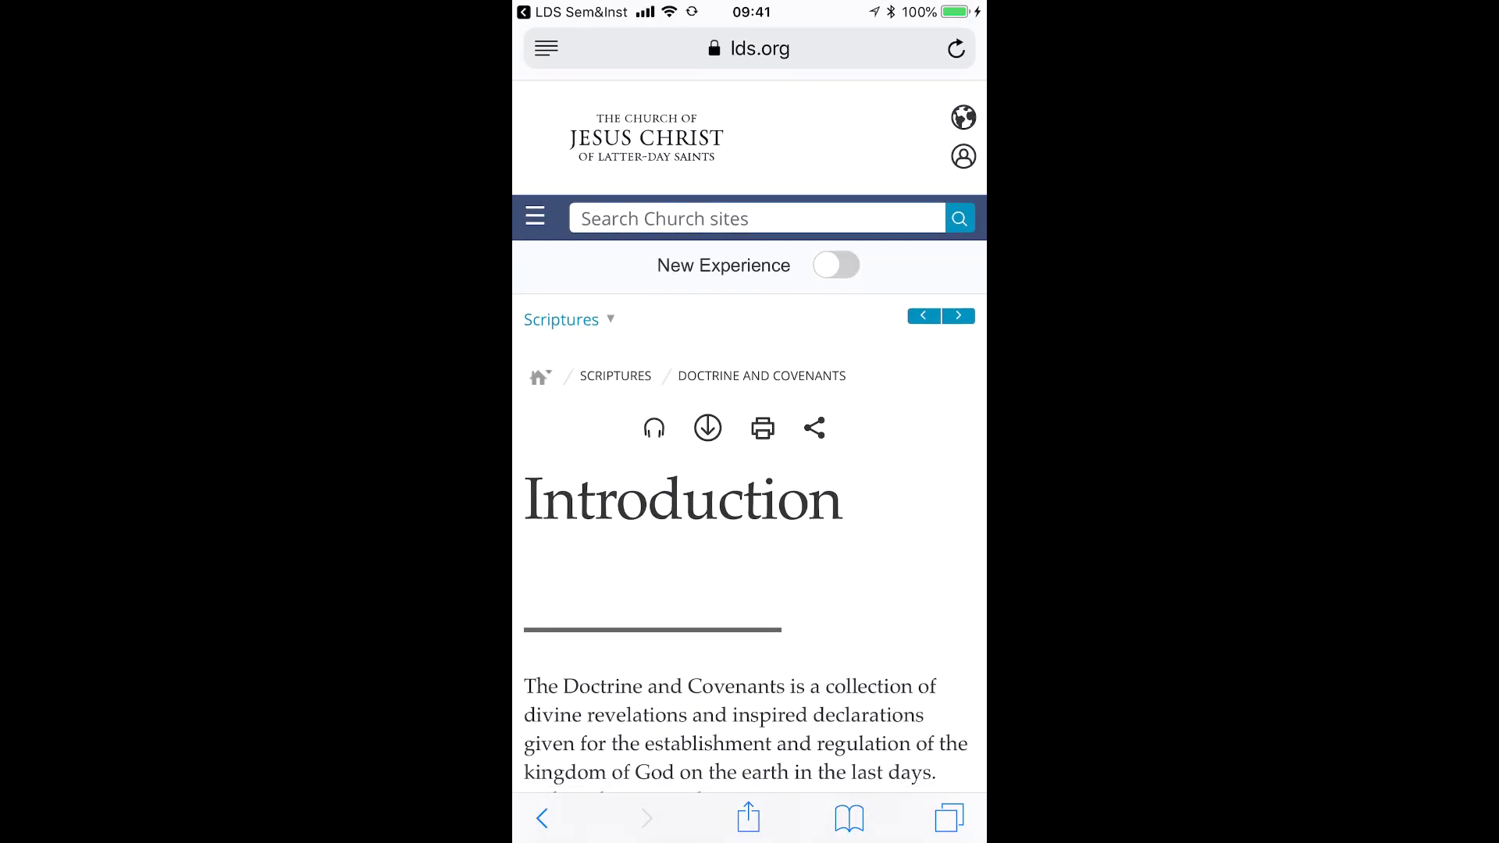
click(574, 12)
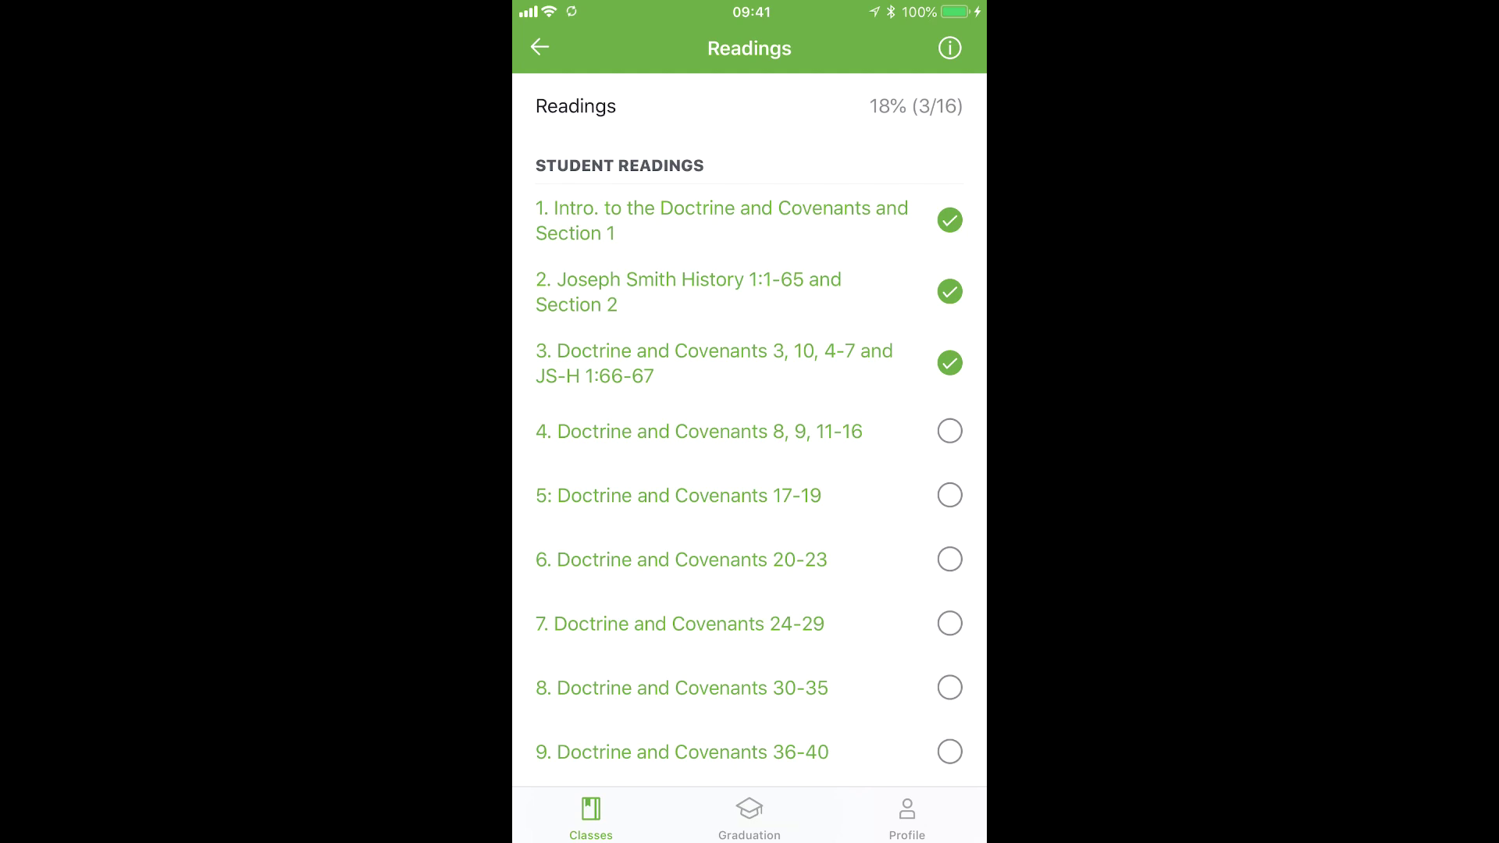
click(709, 430)
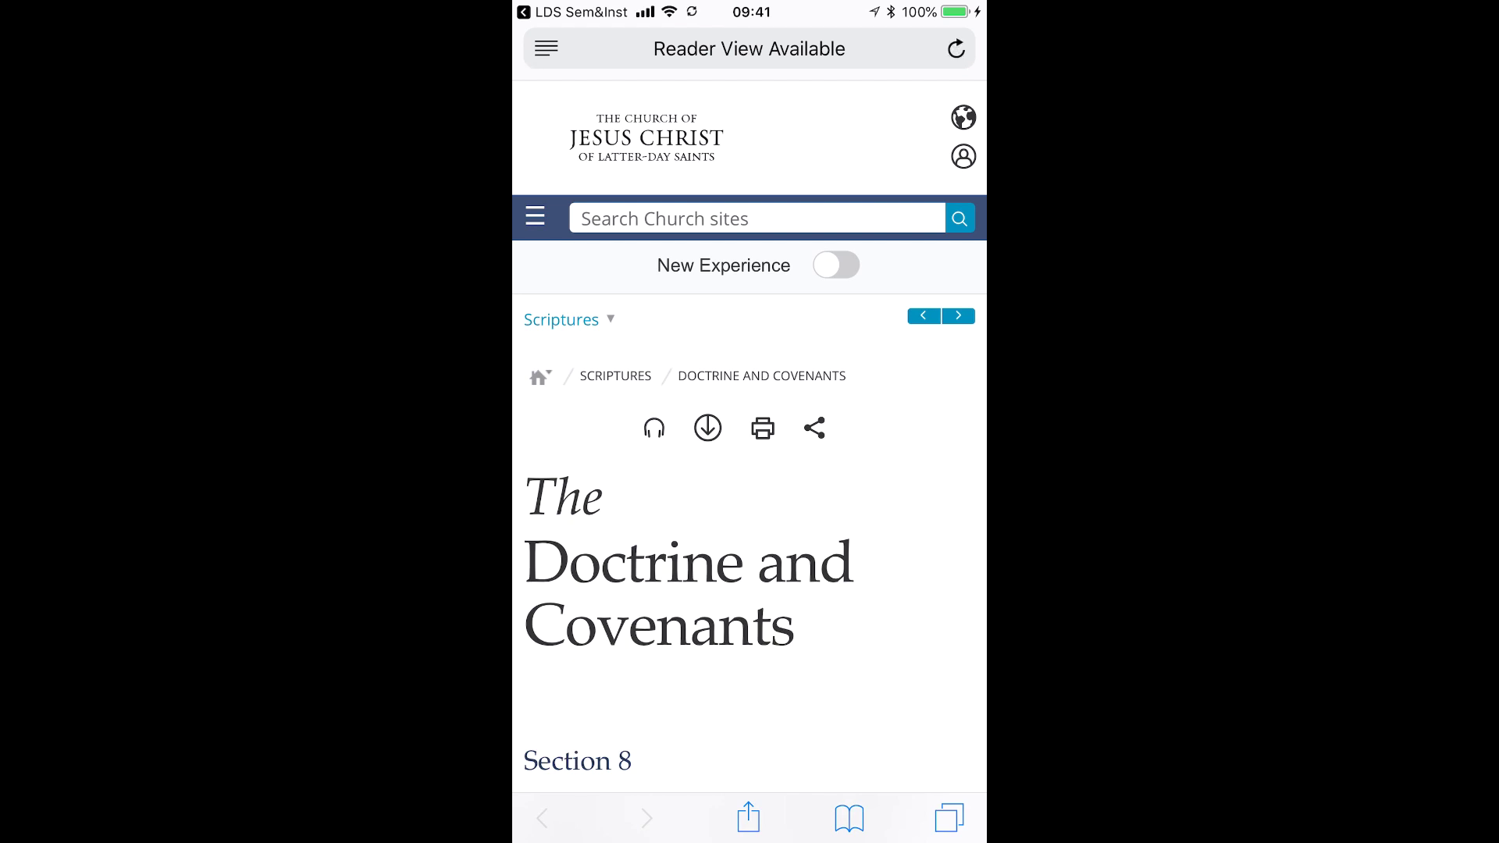
click(573, 12)
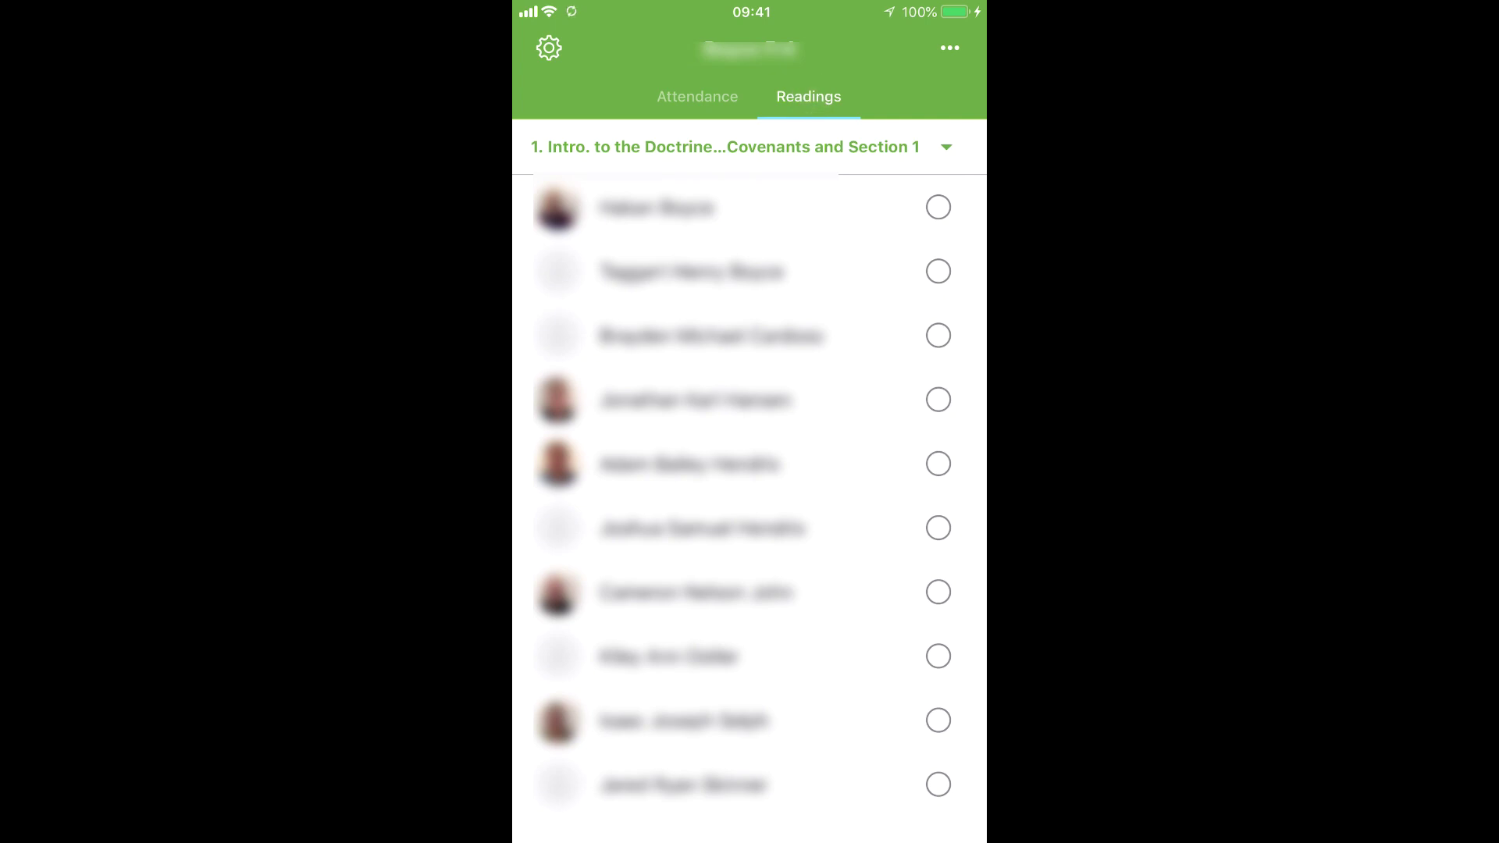
Step: Mark reading 1 done for two students, then apply Mark all readings done for everyone
click(938, 207)
click(937, 271)
click(949, 48)
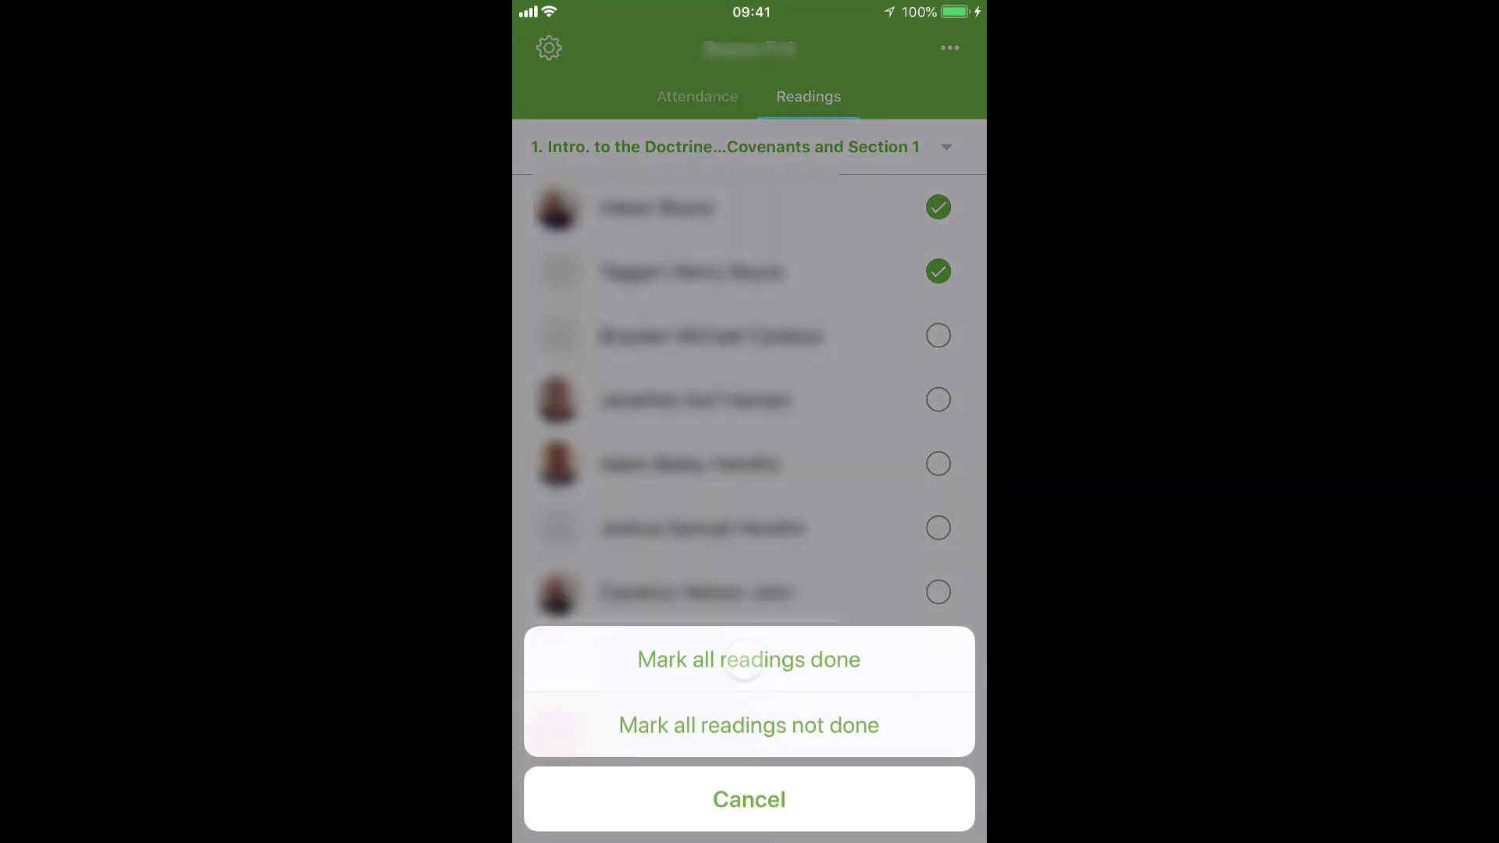
click(748, 659)
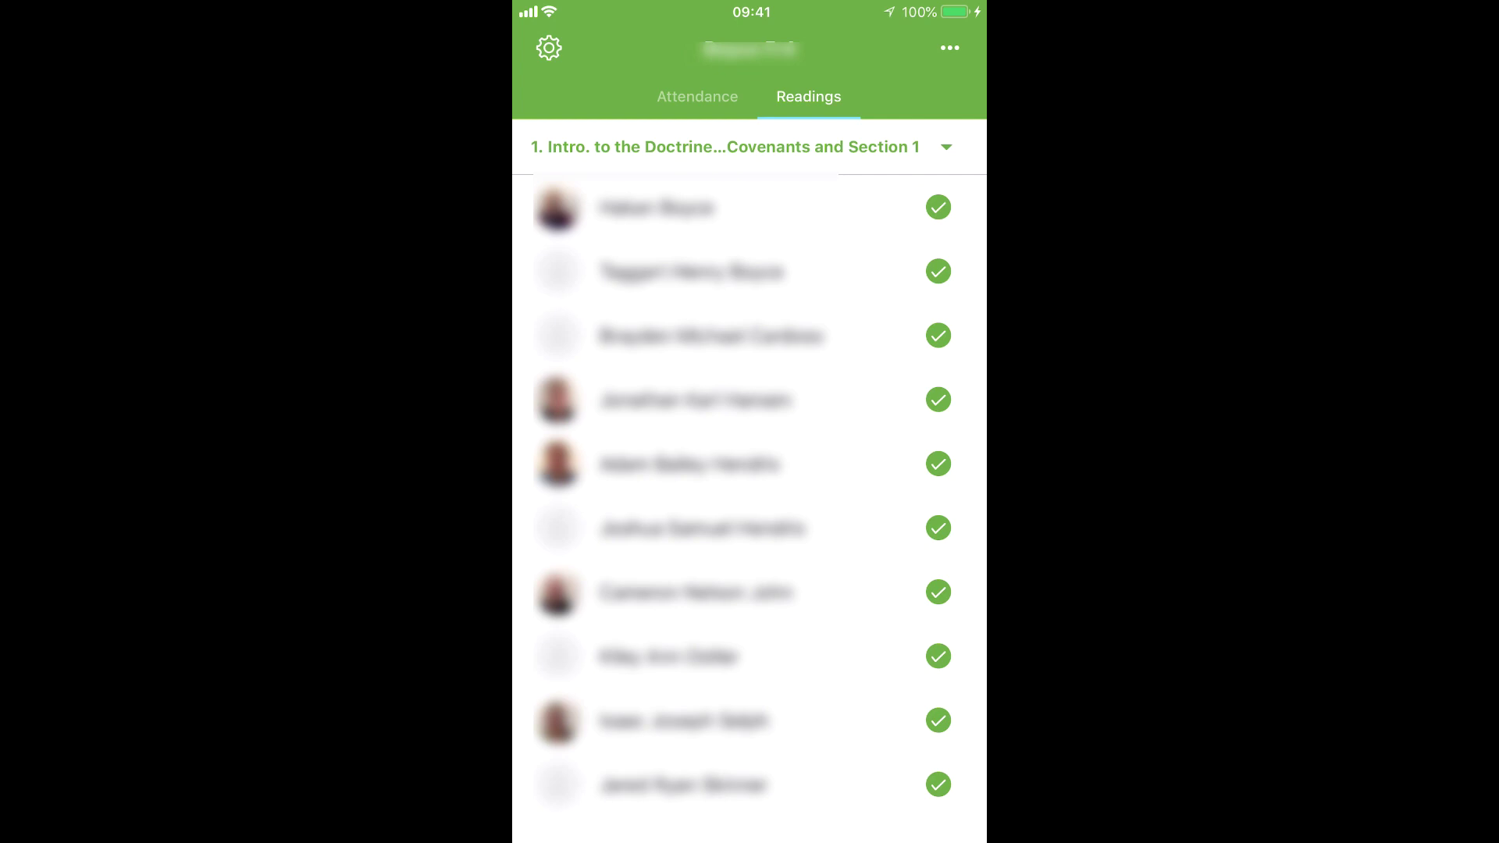
click(946, 147)
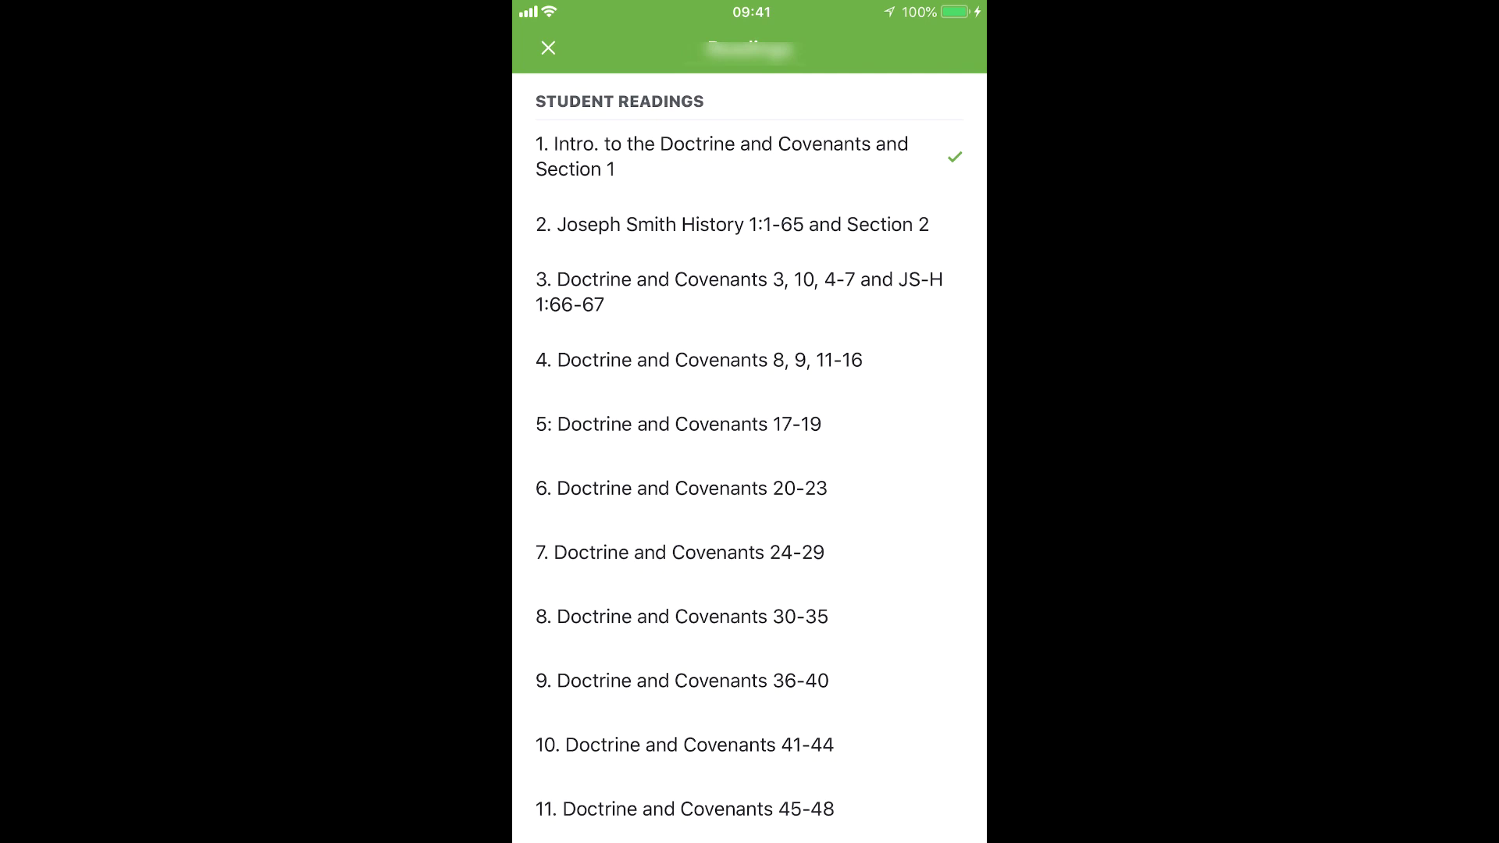
Step: Select reading 2 (Joseph Smith History) and mark it done for every student in the class
click(732, 224)
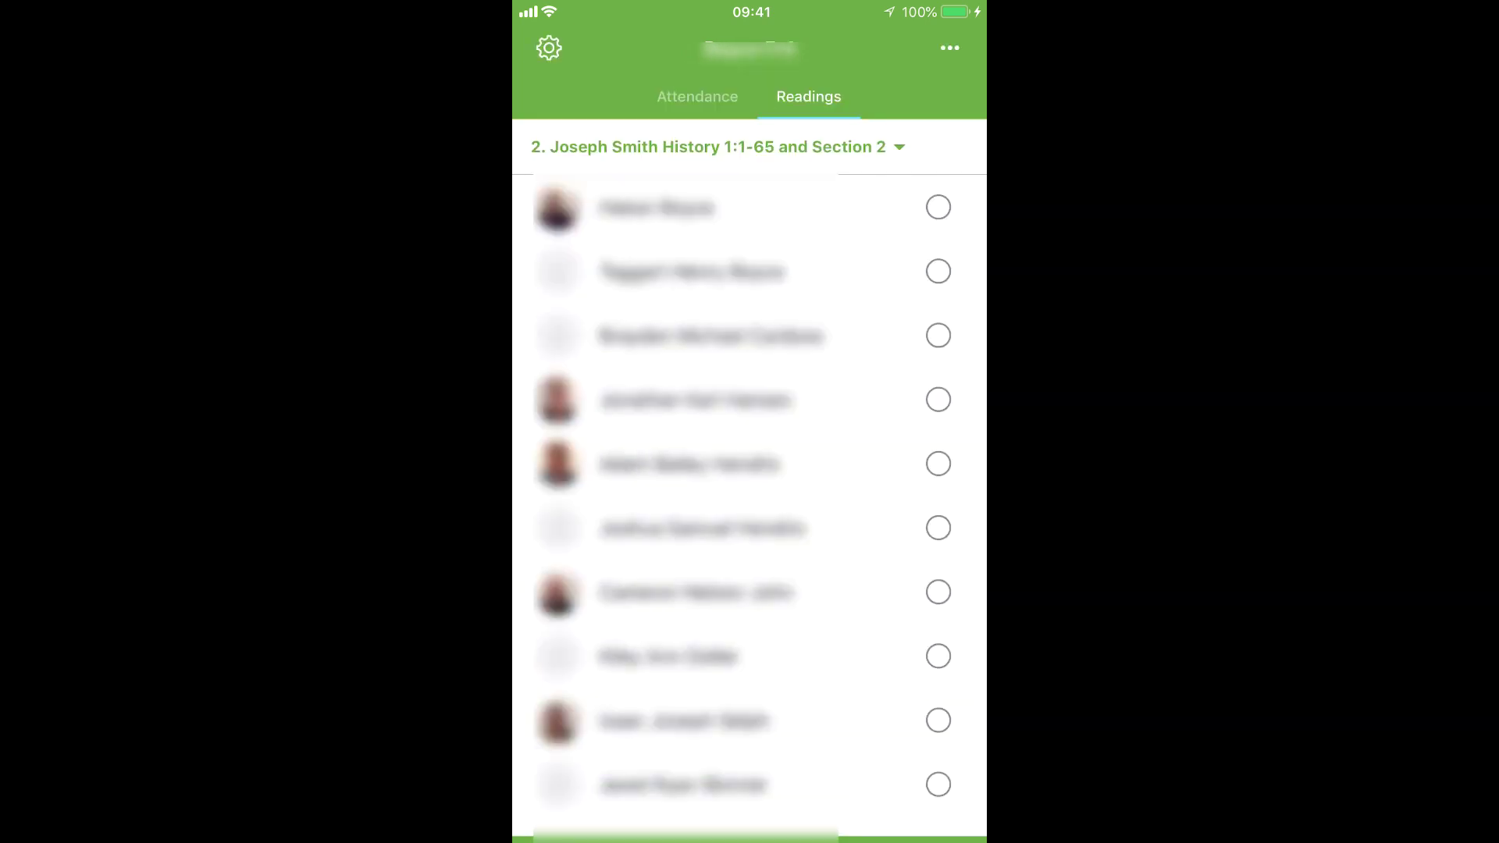
click(949, 47)
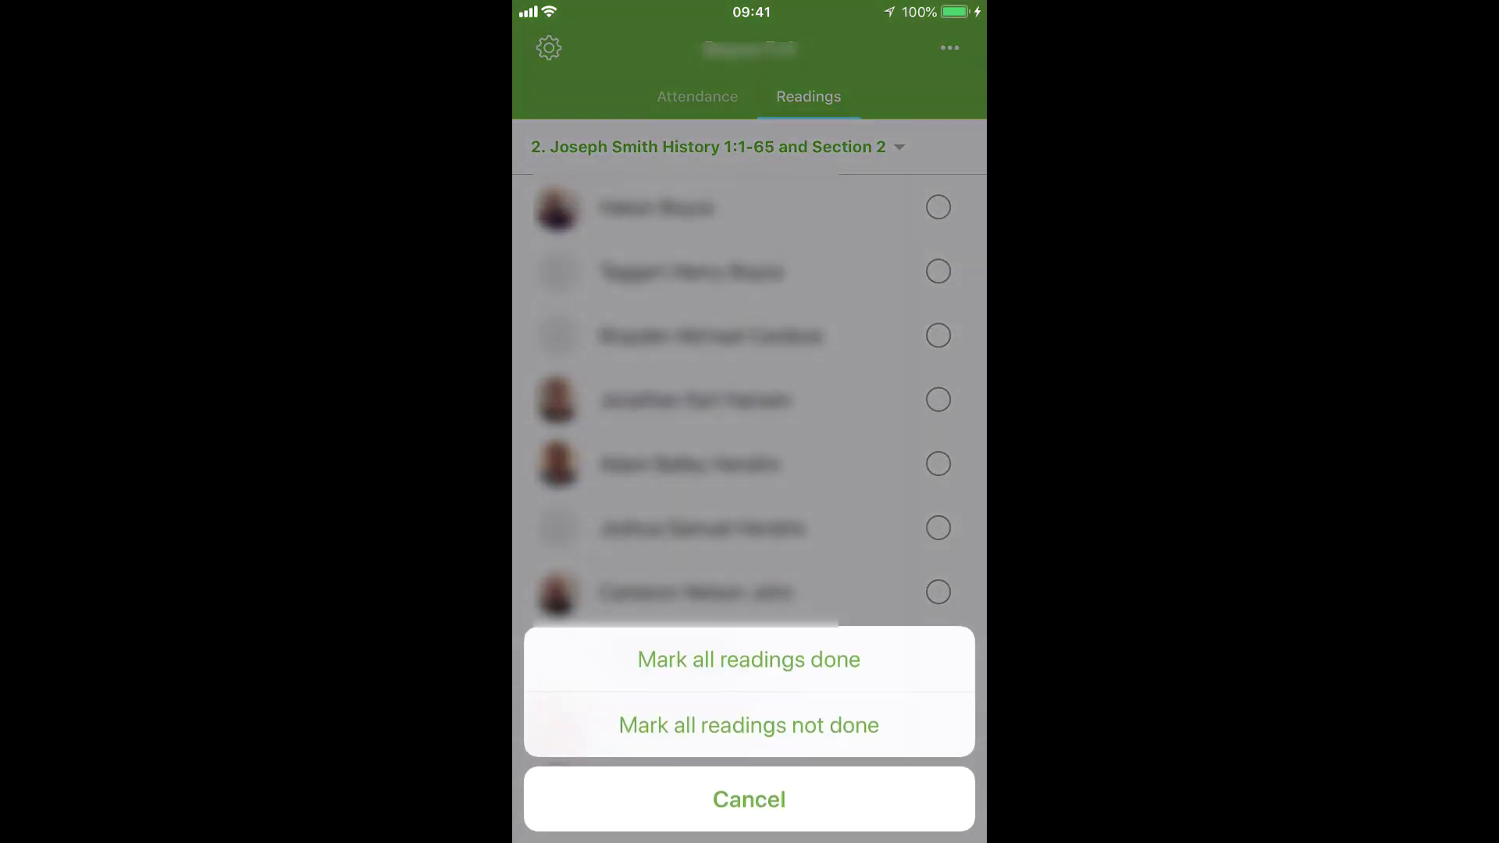
click(747, 661)
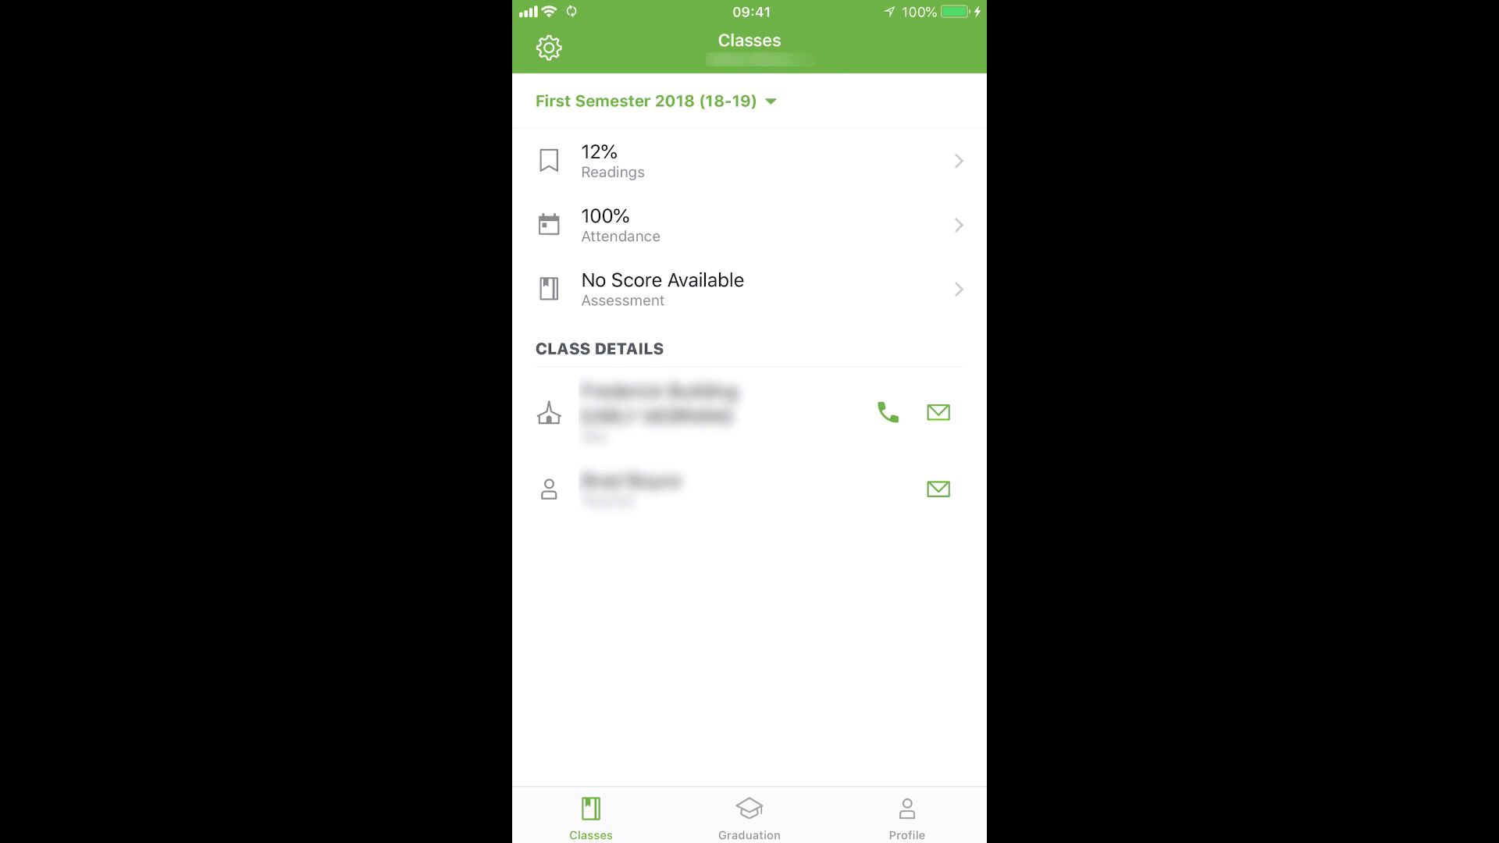
Step: In the student's readings list, check off readings 3 and 4 as done
click(726, 160)
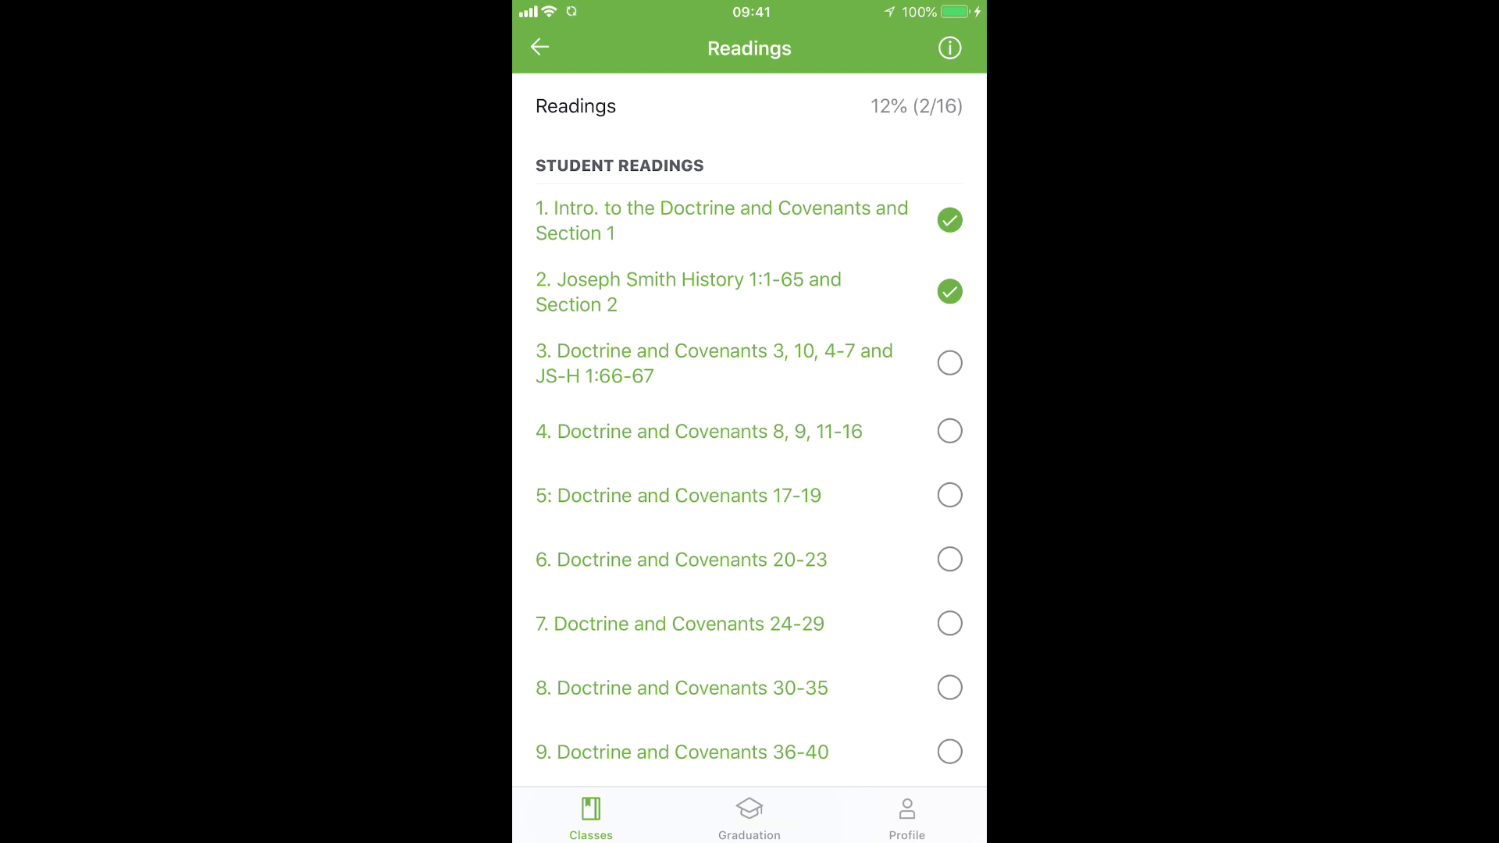
click(949, 363)
click(949, 430)
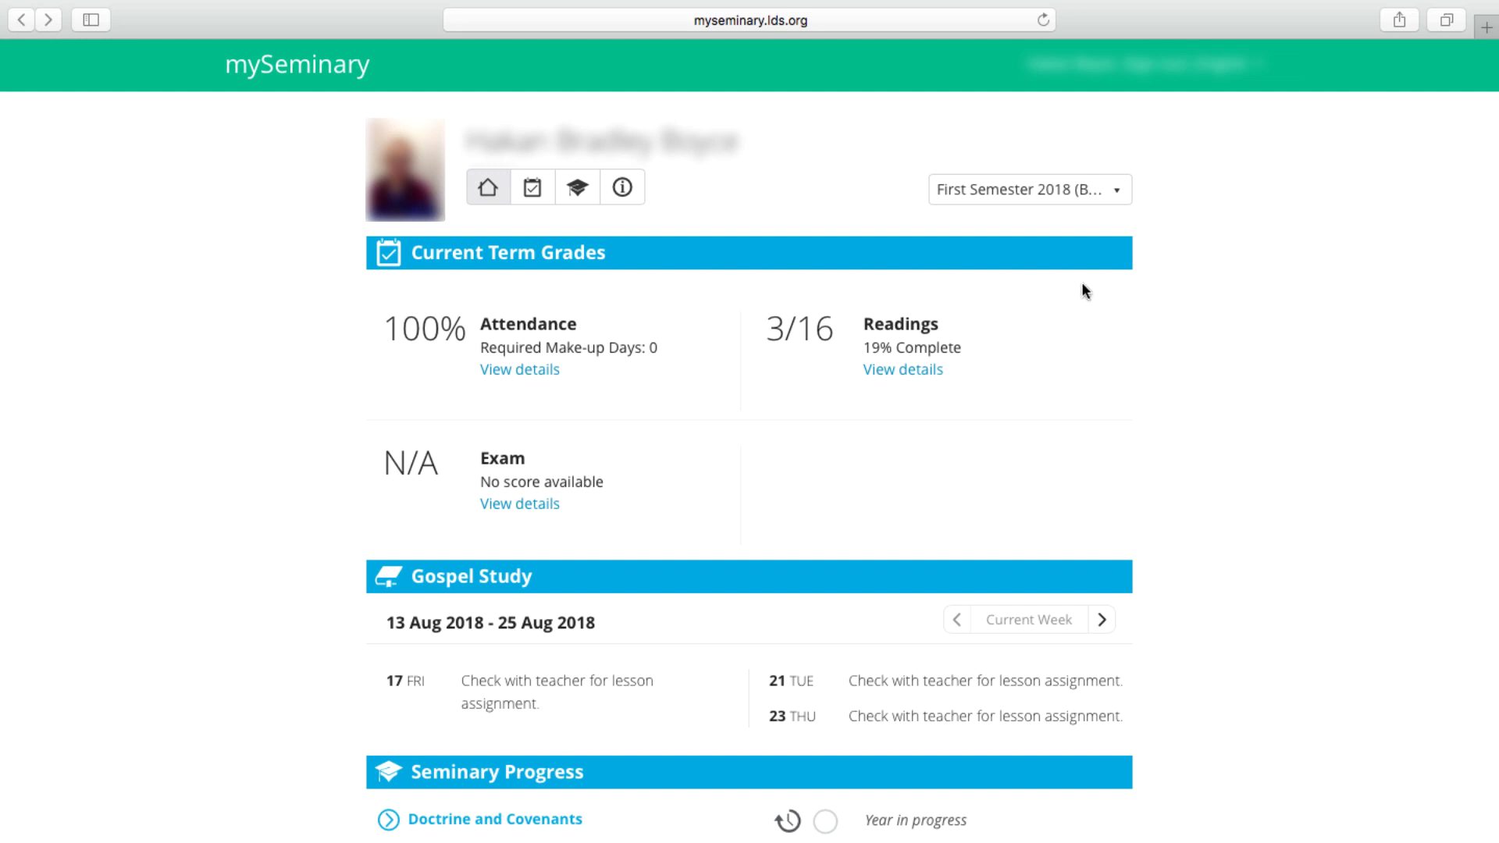
Step: View the Readings details to see readings 1–3 checked, totalling 3/16
click(899, 376)
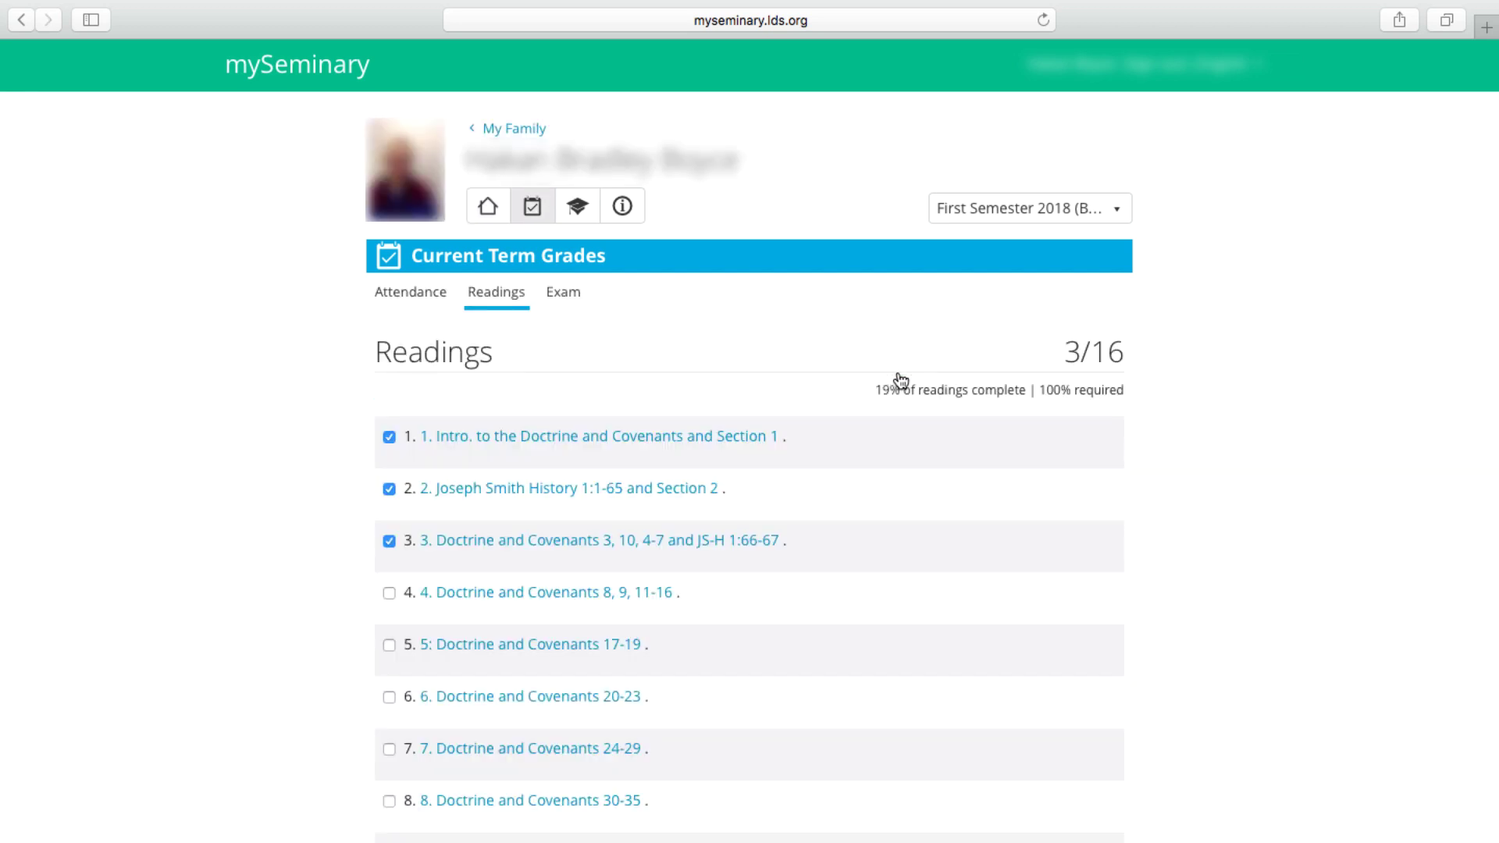